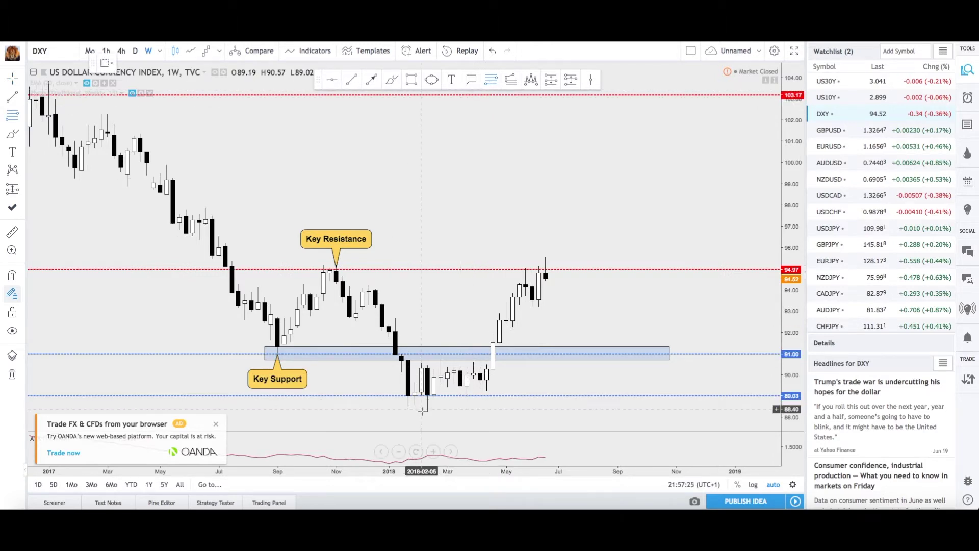
# - Complete the DXY weekly Fibonacci retracement from the February 2018 low to the June 2018 high at about 95.53
pyautogui.click(545, 257)
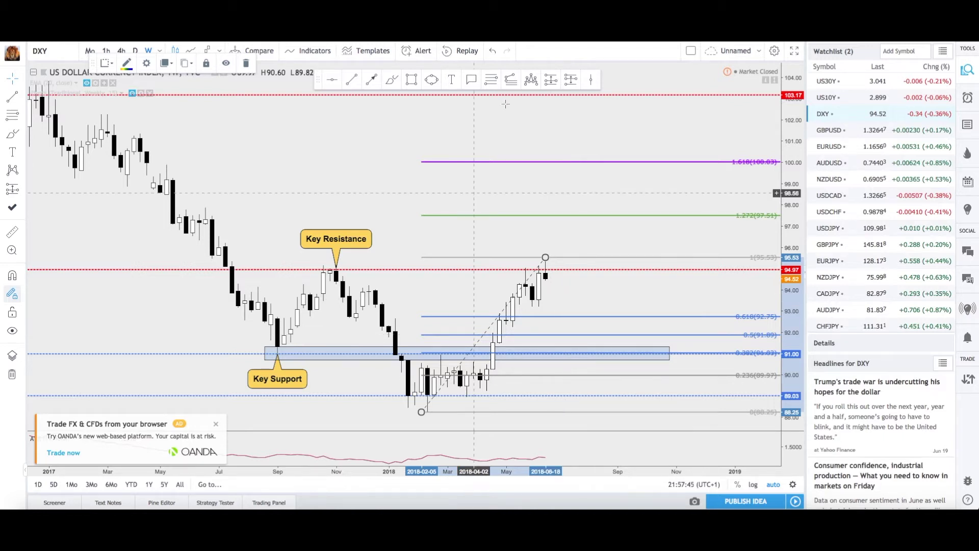
pyautogui.rightClick(520, 124)
pyautogui.press('Escape')
# - Draw an inverse head and shoulders pattern on DXY with left shoulder near 91.0, head near 88.25 and projected right shoulder near 91.04
pyautogui.click(530, 81)
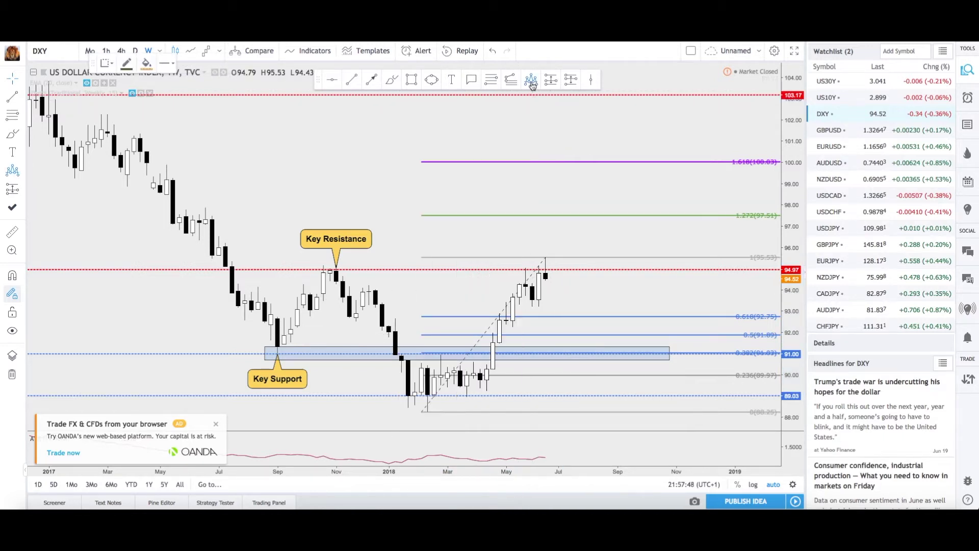
pyautogui.click(205, 206)
pyautogui.click(278, 353)
pyautogui.click(336, 265)
pyautogui.click(427, 410)
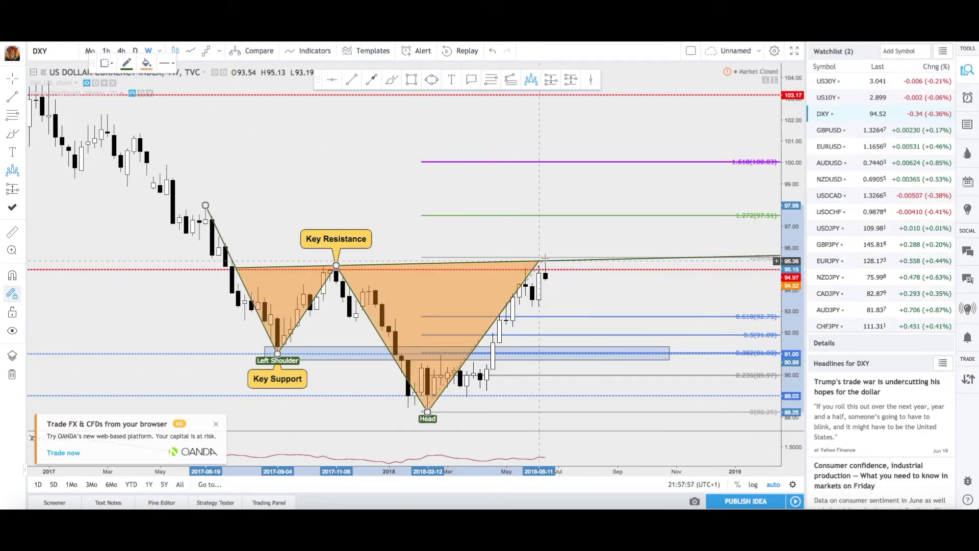
pyautogui.click(544, 257)
pyautogui.click(571, 352)
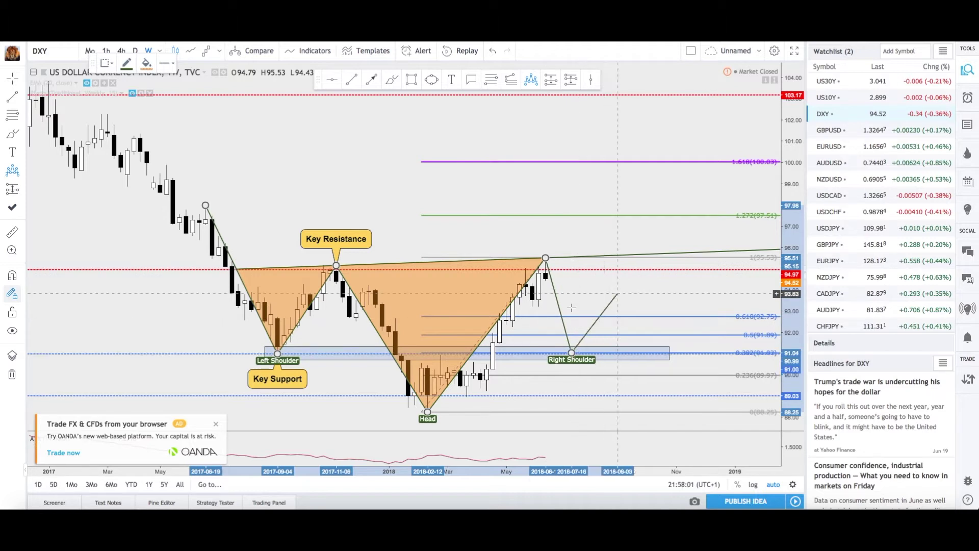
pyautogui.click(630, 236)
pyautogui.click(533, 233)
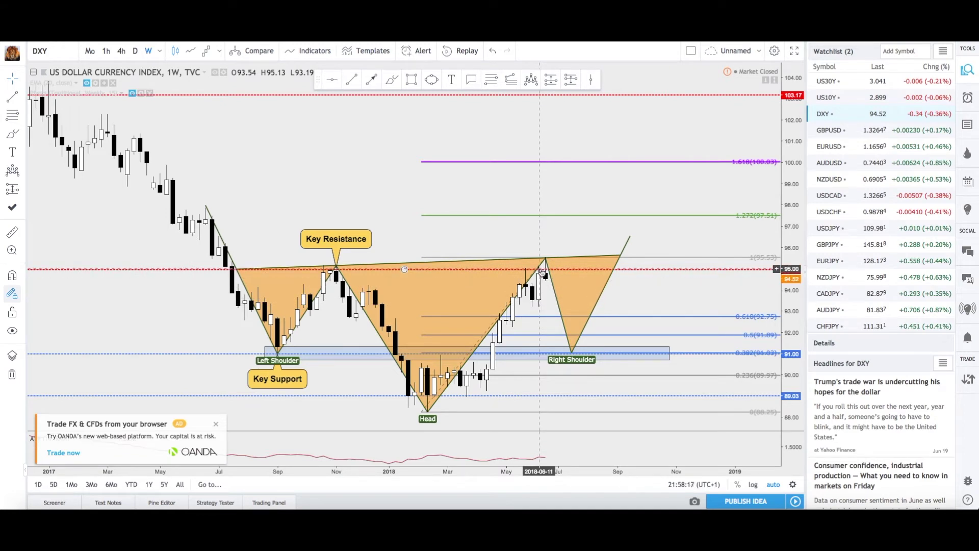
# - Delete the inverse head and shoulders pattern from the DXY chart
pyautogui.click(324, 292)
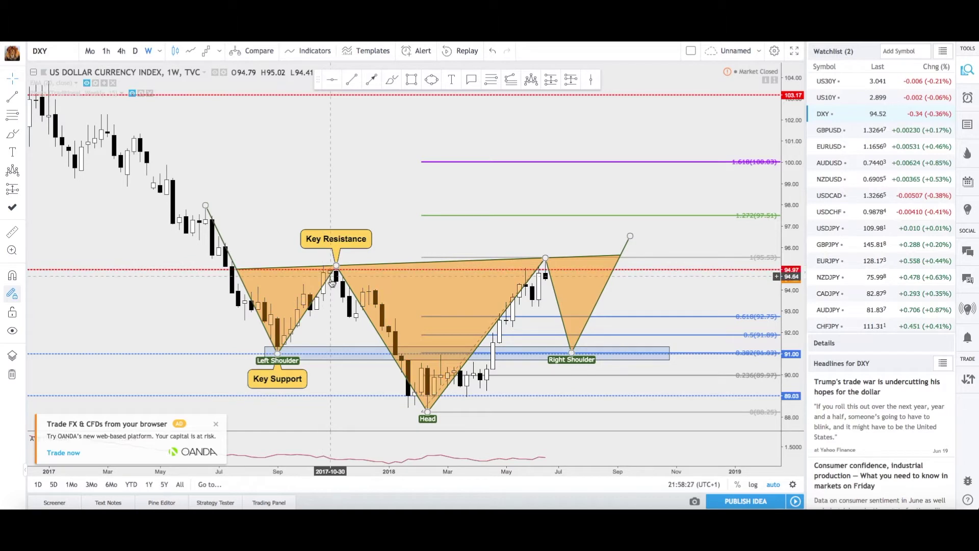
pyautogui.click(385, 355)
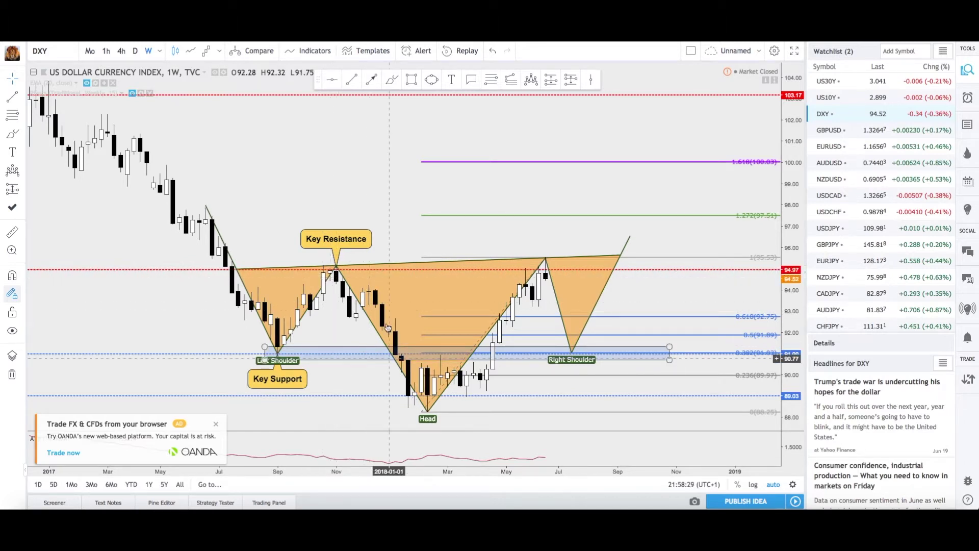
pyautogui.click(412, 397)
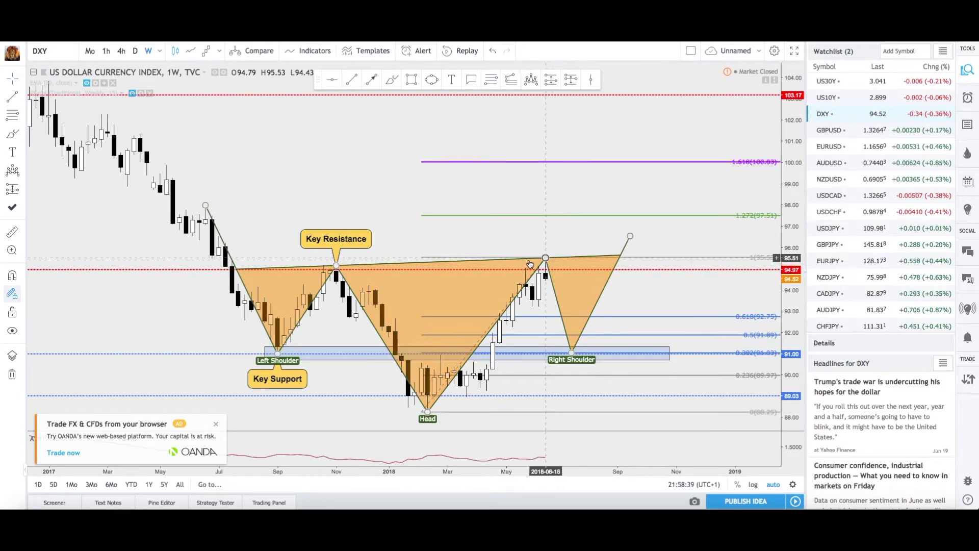
pyautogui.click(546, 262)
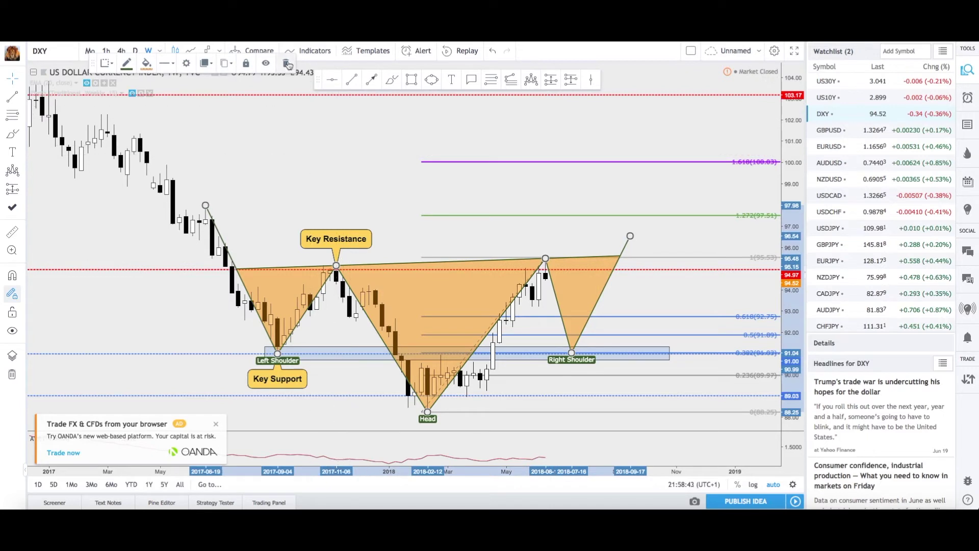
pyautogui.click(286, 63)
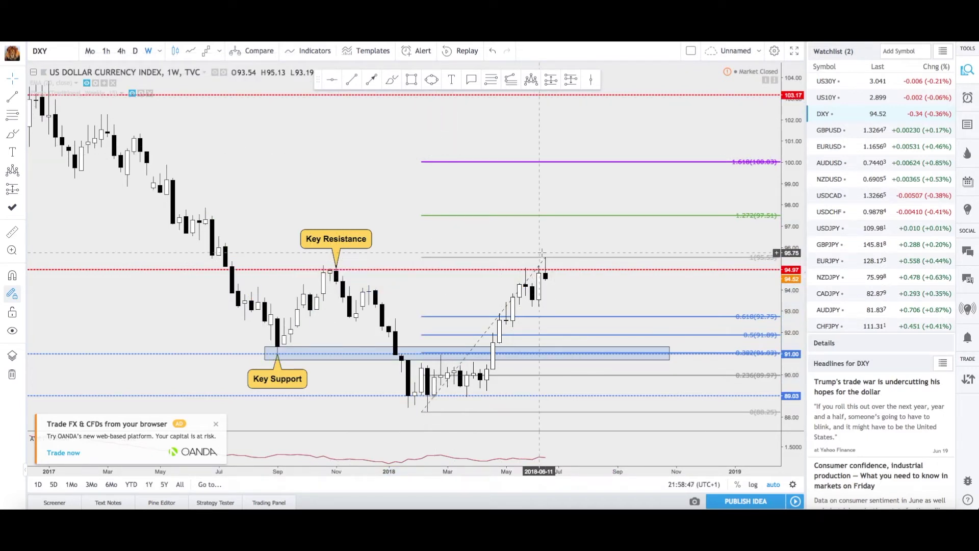
# - Switch to the GBPUSD weekly chart and place a horizontal line at about 1.3199, just below the current price
pyautogui.press('Down')
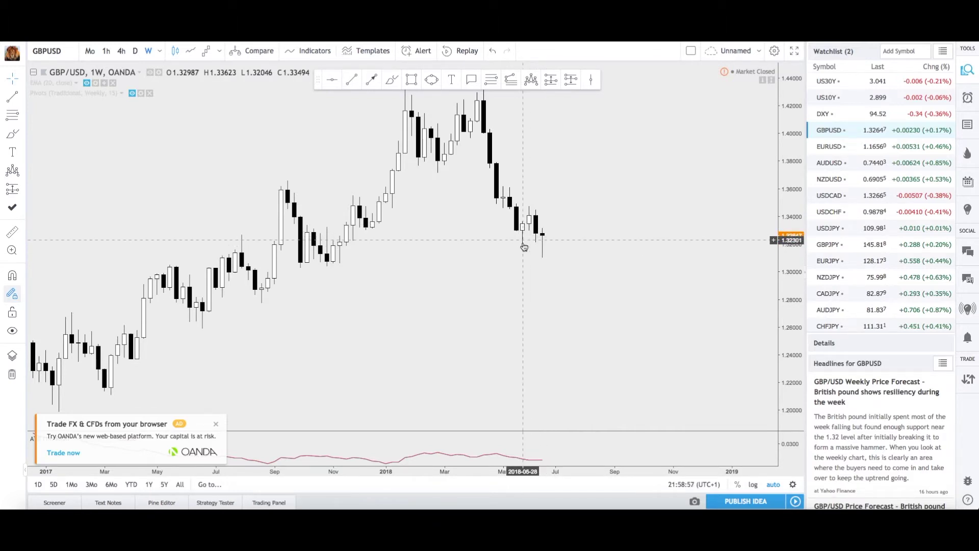
pyautogui.scroll(-5, 522, 252)
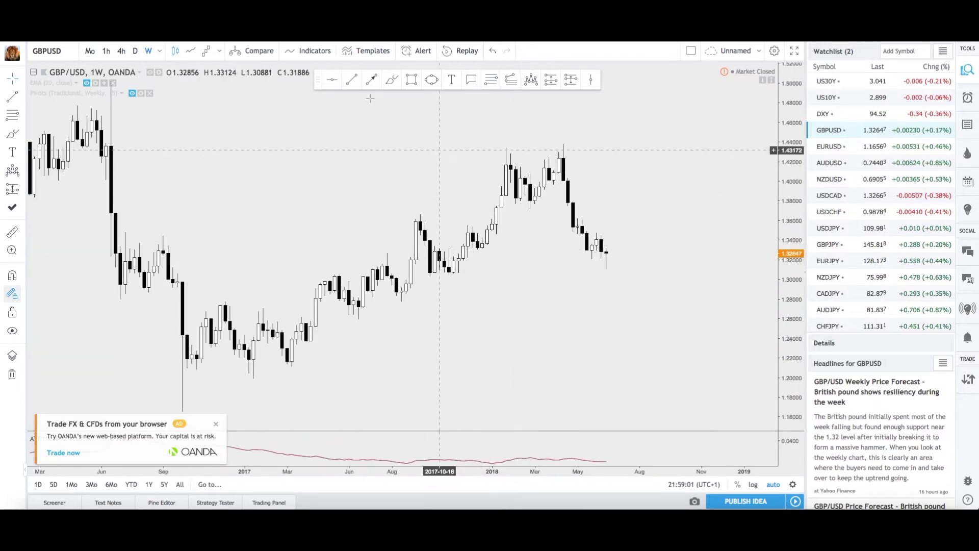
pyautogui.click(332, 80)
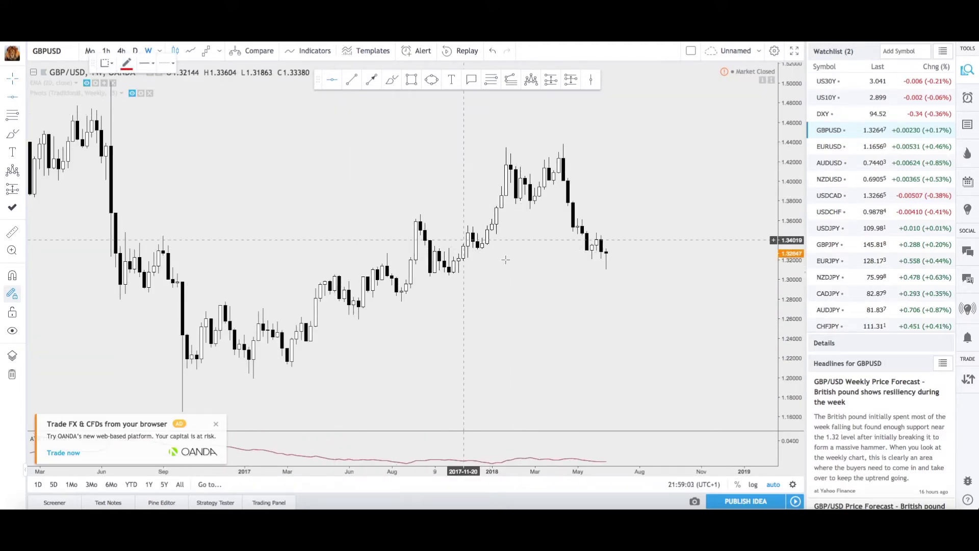
pyautogui.click(534, 260)
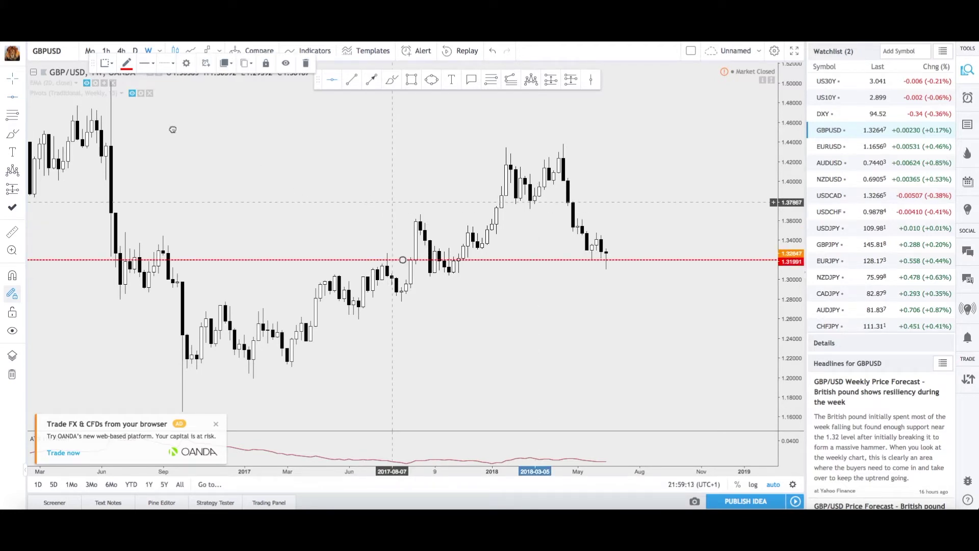
# - Show GBPUSD on the daily interval and move the horizontal line down to about 1.3115
pyautogui.click(135, 52)
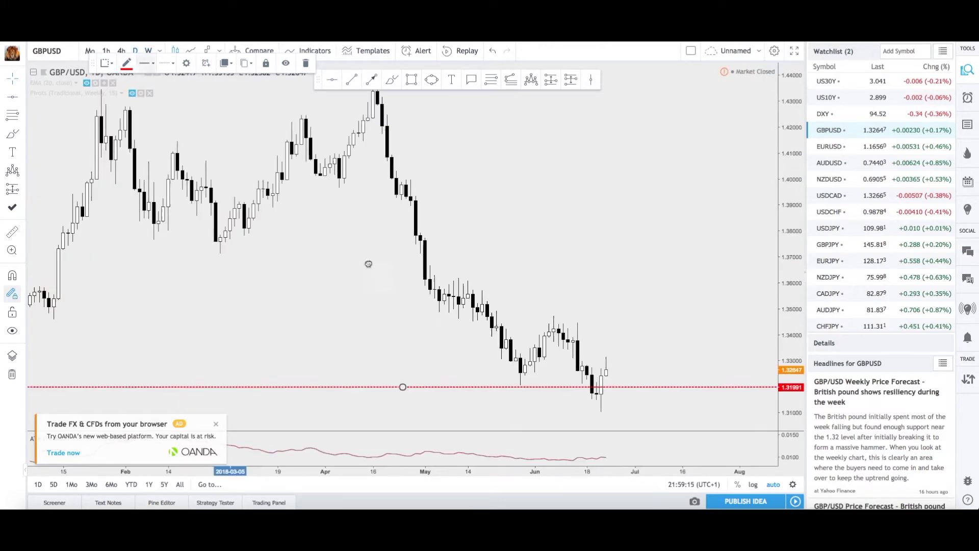
pyautogui.scroll(-5, 444, 284)
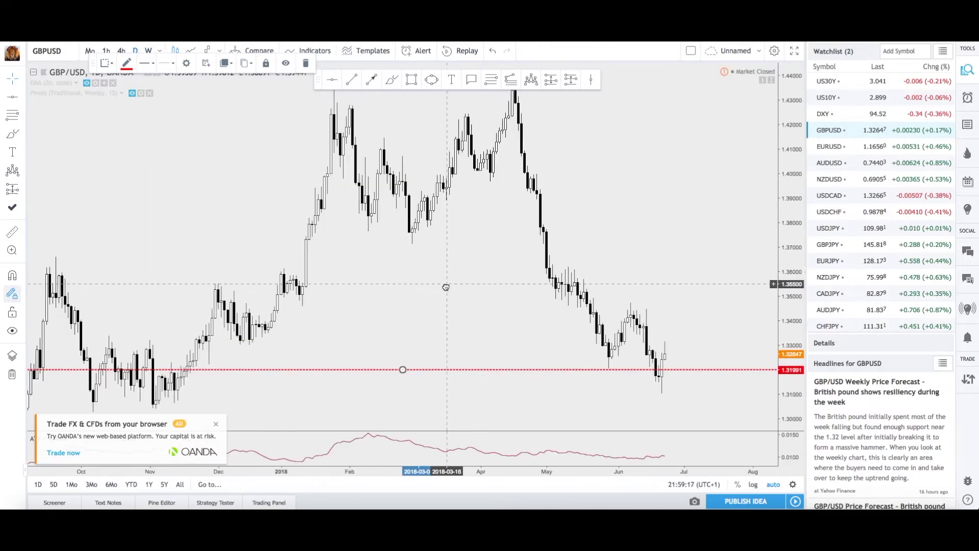
pyautogui.scroll(-3, 445, 294)
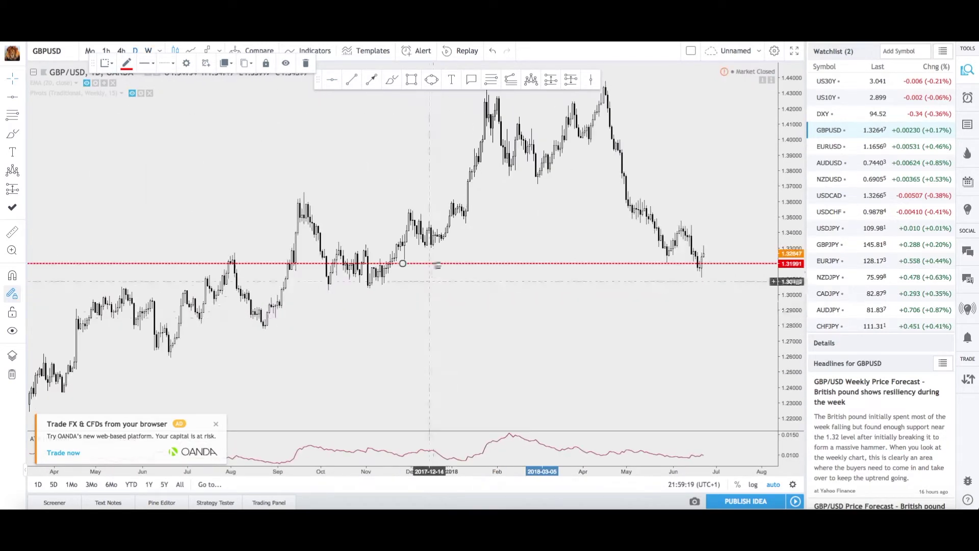
pyautogui.moveTo(402, 264); pyautogui.dragTo(403, 277)
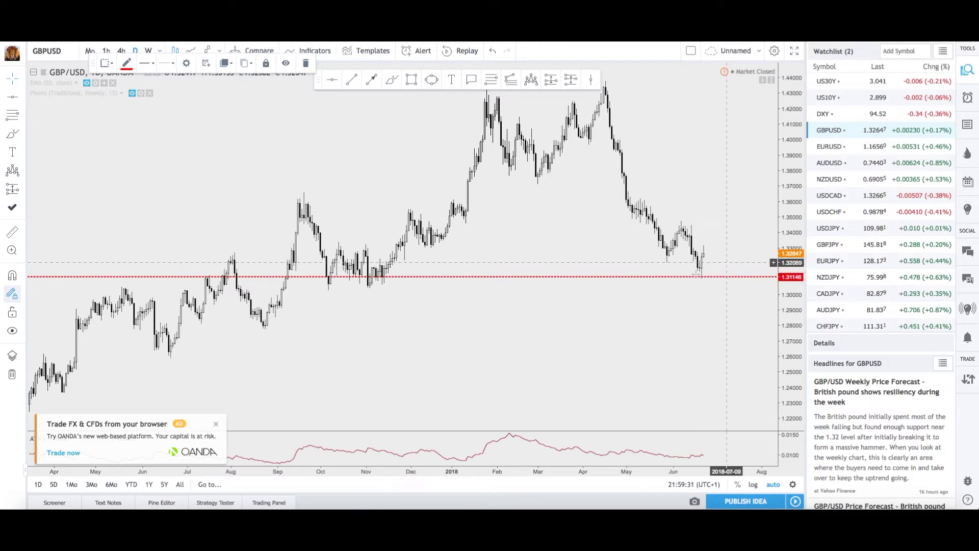
pyautogui.click(727, 263)
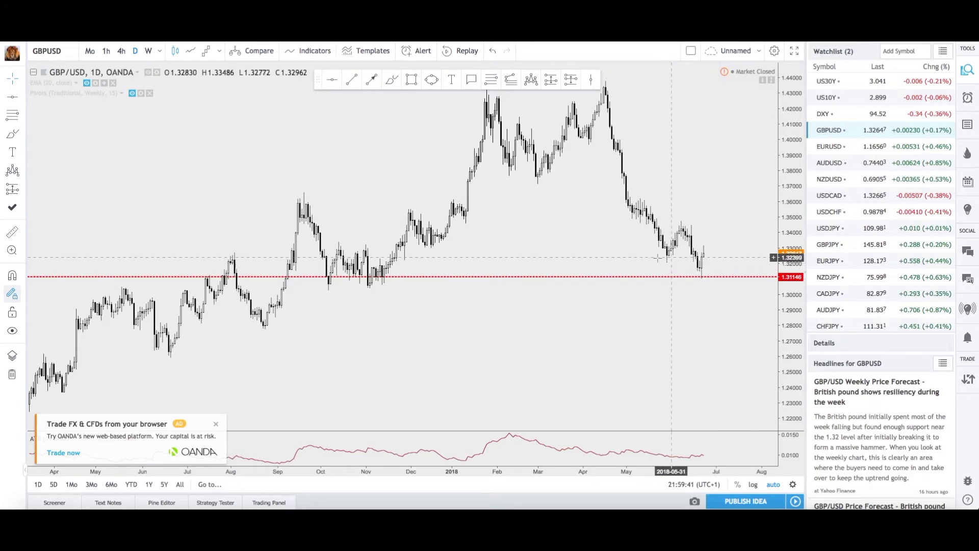
# - Set the GBPUSD chart back to the 1W interval, framing price action from mid-2015 onward
pyautogui.scroll(-3, 703, 228)
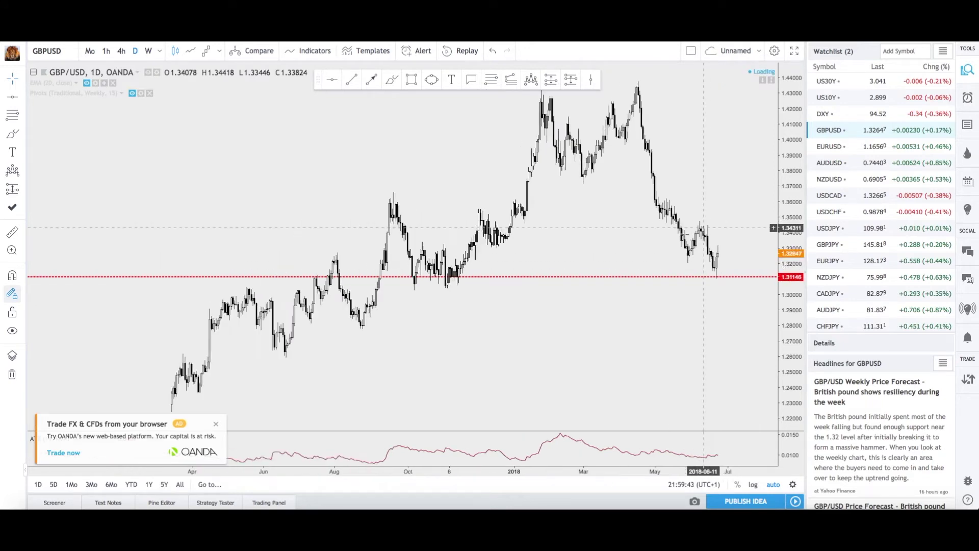
pyautogui.write('1W')
pyautogui.press('Return')
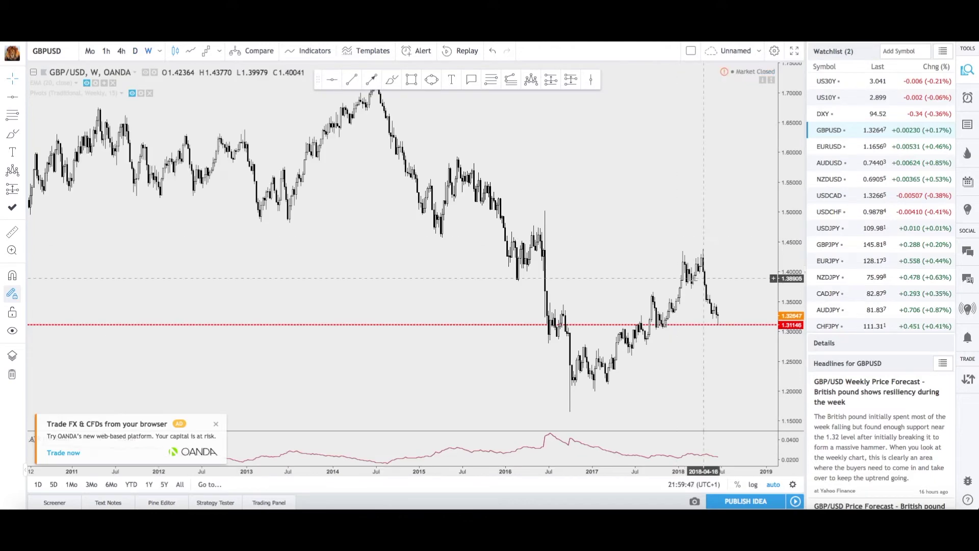
pyautogui.scroll(-5, 679, 255)
pyautogui.scroll(3, 681, 275)
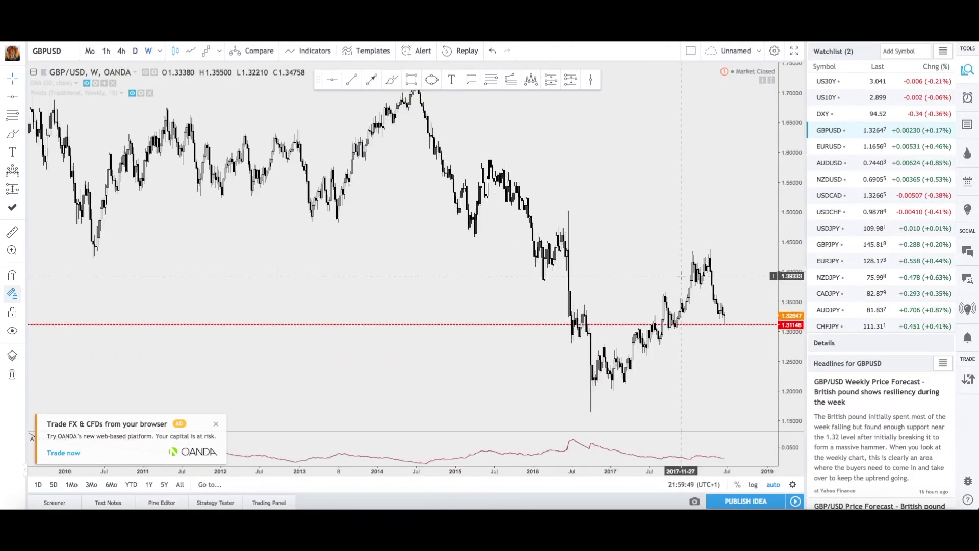
pyautogui.scroll(5, 678, 277)
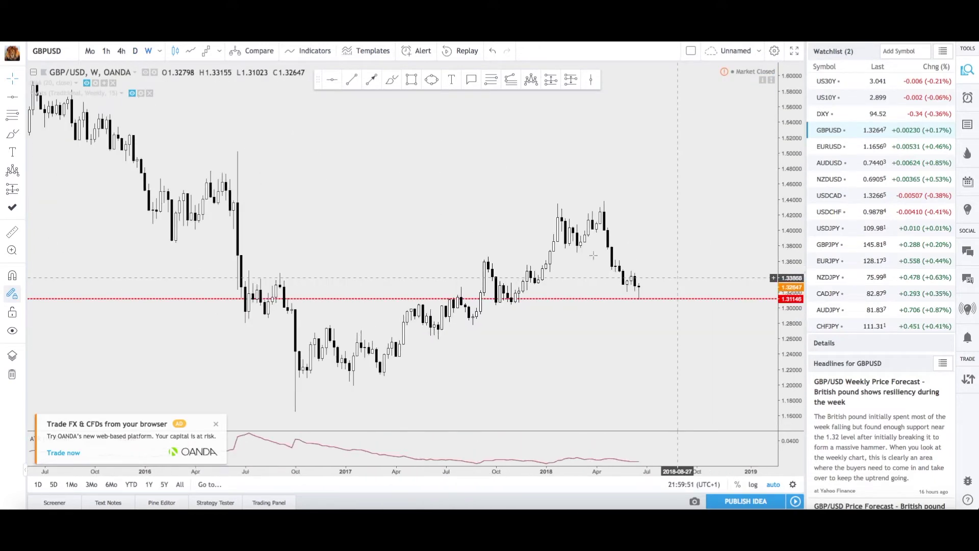
# - Draw a rectangle zone on GBPUSD between about 1.380 and 1.370, from late January to early November 2018
pyautogui.click(411, 80)
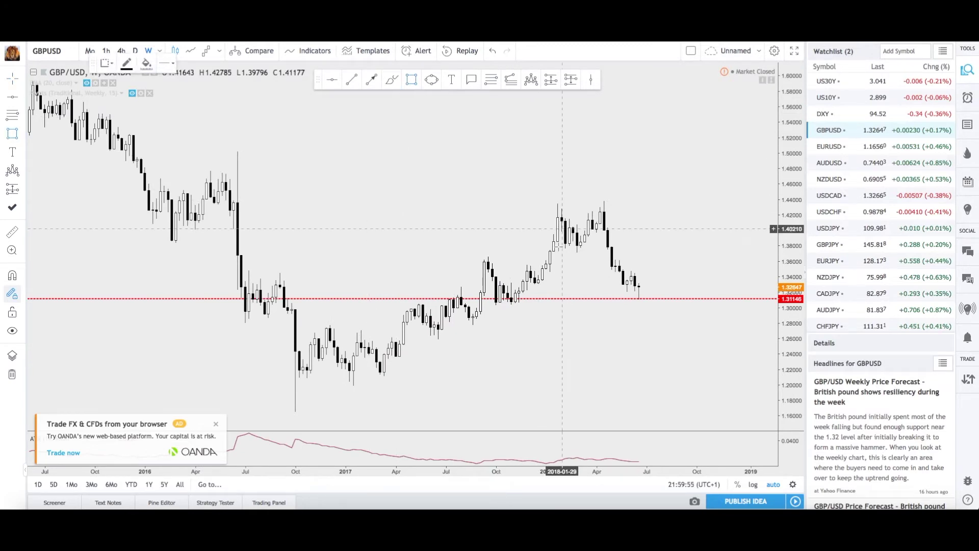
pyautogui.moveTo(558, 245)
pyautogui.mouseDown()
pyautogui.moveTo(666, 262)
pyautogui.moveTo(712, 253)
pyautogui.mouseUp()
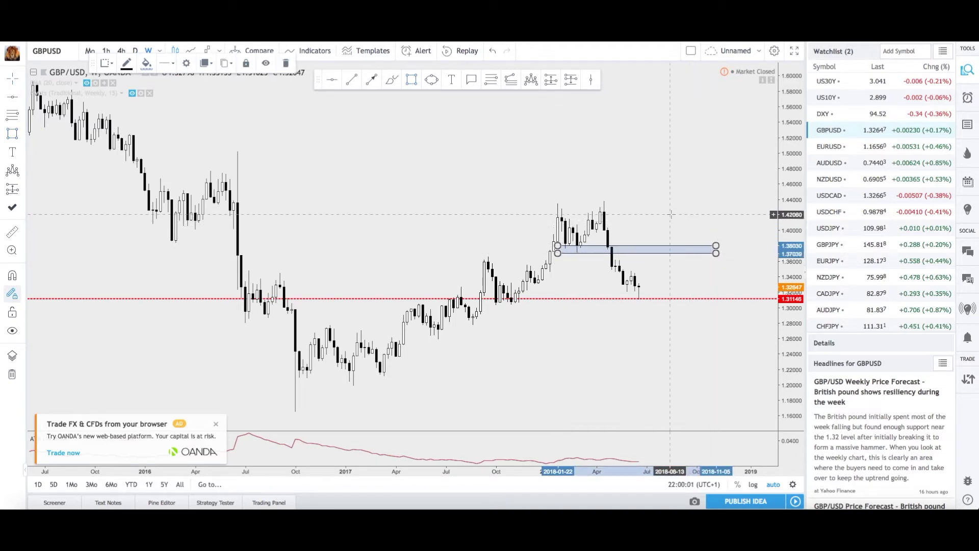
pyautogui.click(630, 299)
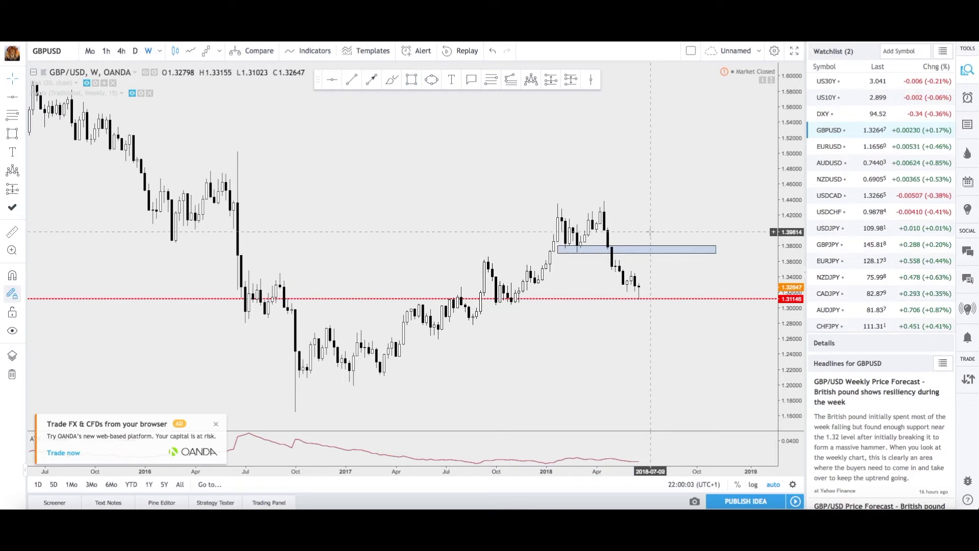
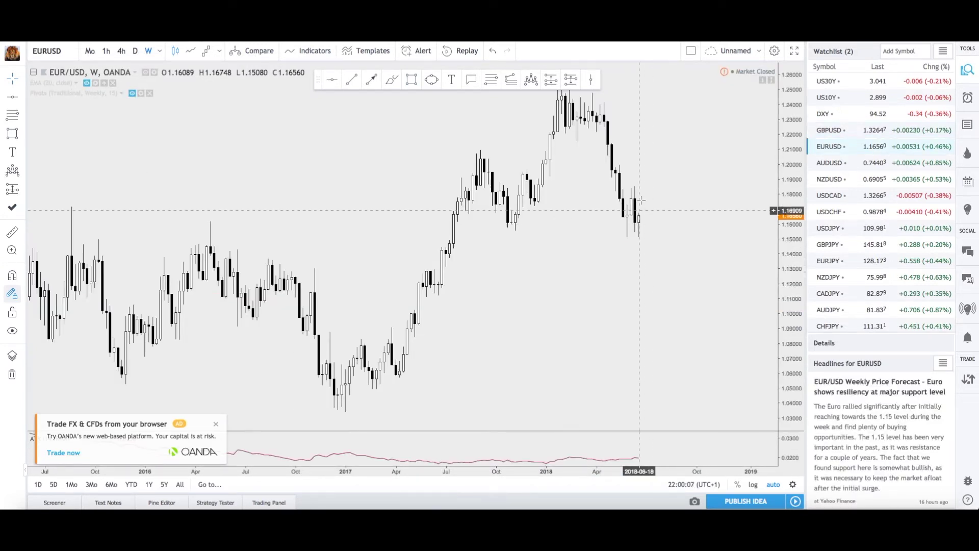
# - Draw a head and shoulders pattern on EURUSD weekly with shoulders near 1.208 and 1.205 and head near 1.248, and delete it
pyautogui.click(529, 82)
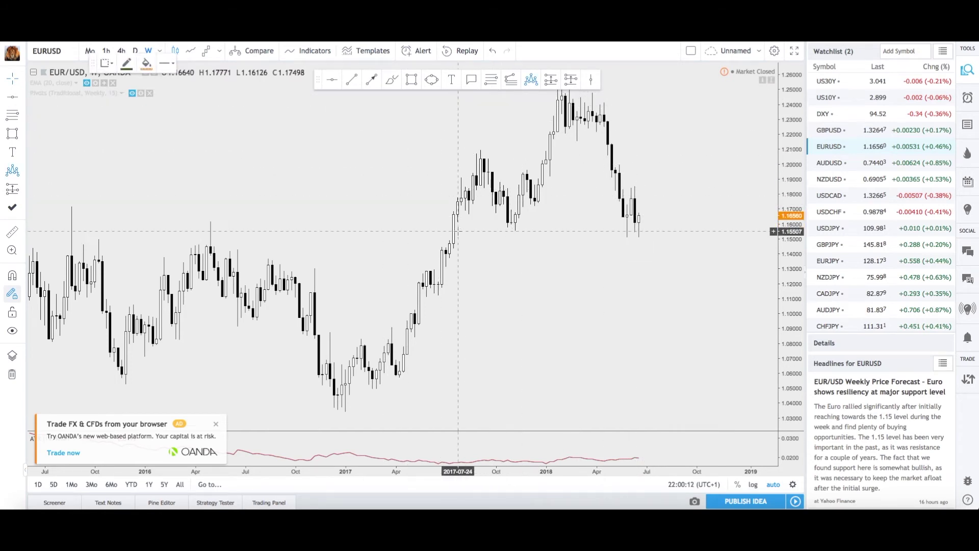
pyautogui.click(453, 237)
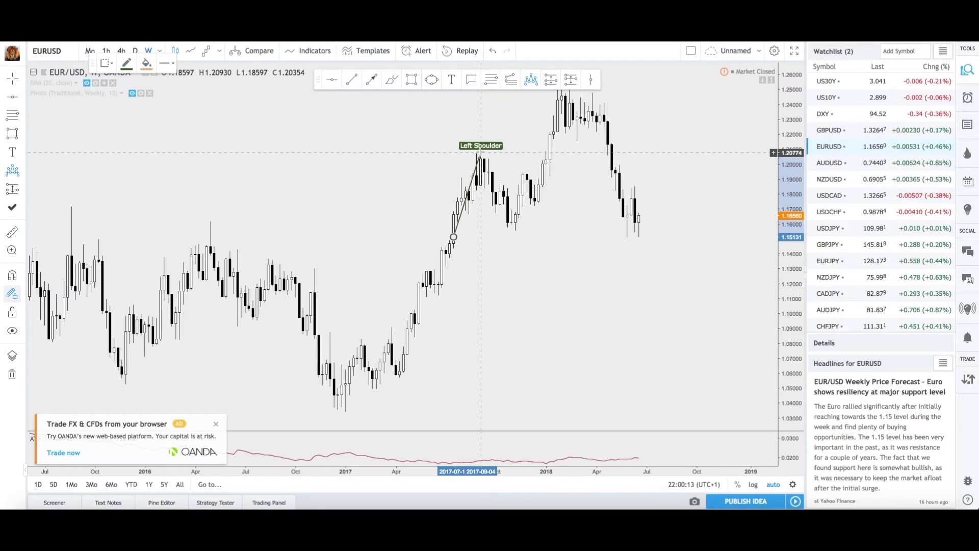
pyautogui.click(480, 152)
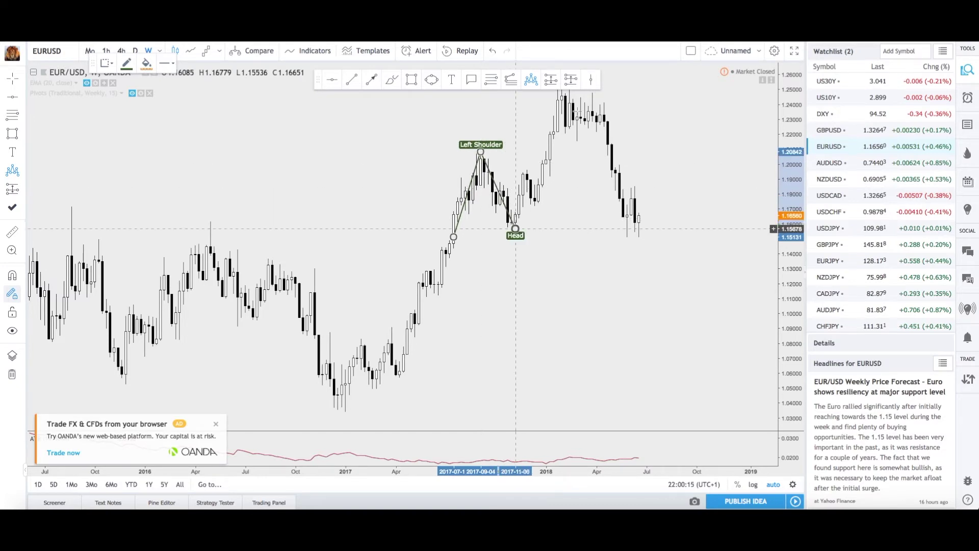
pyautogui.click(515, 228)
pyautogui.click(584, 93)
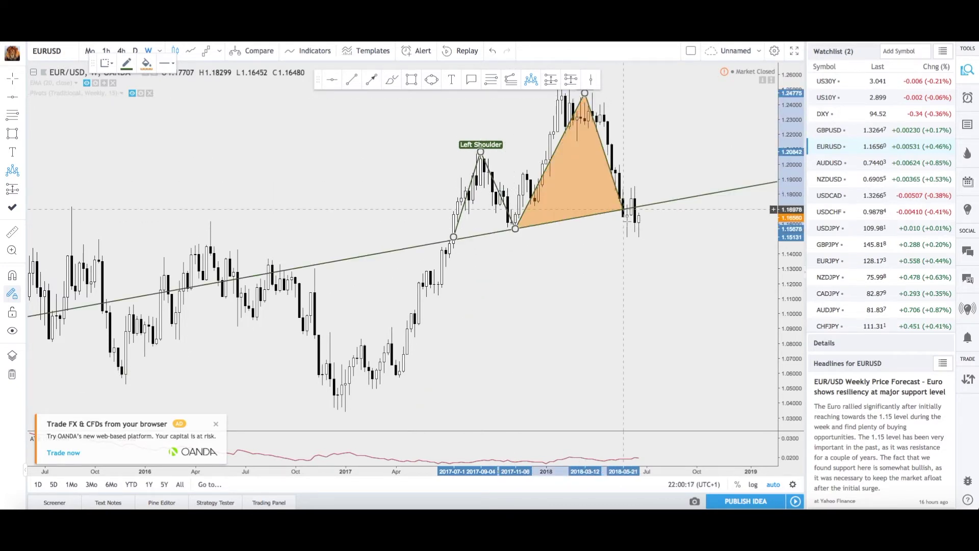
pyautogui.click(627, 238)
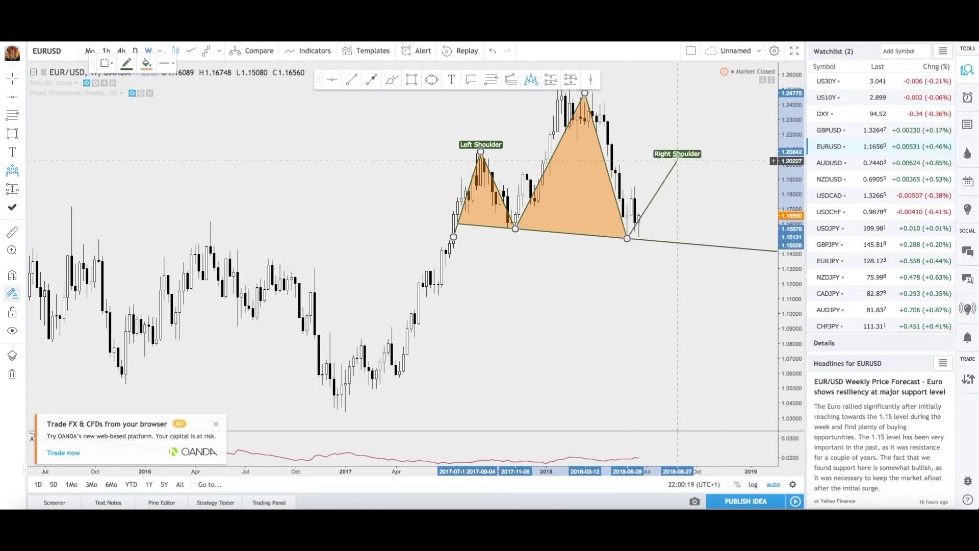
pyautogui.click(677, 156)
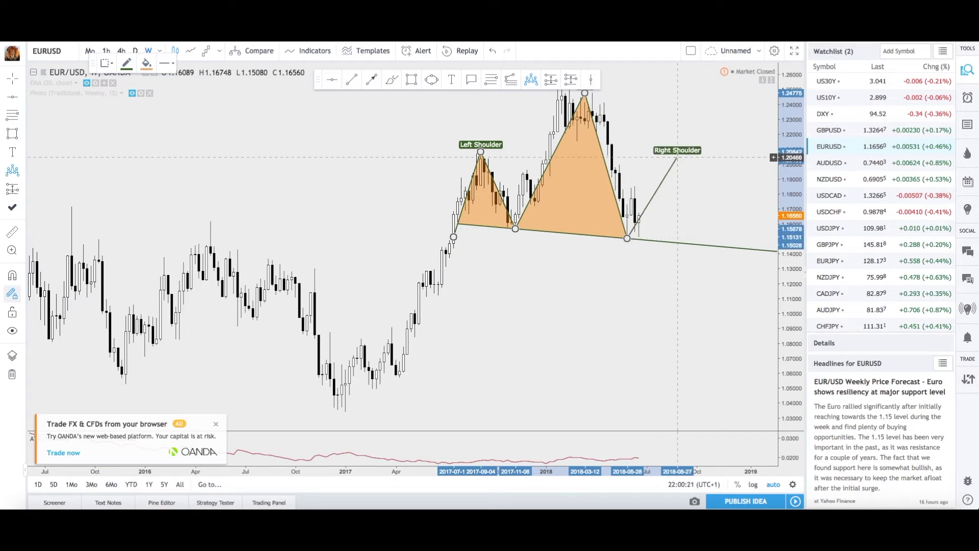
pyautogui.click(712, 266)
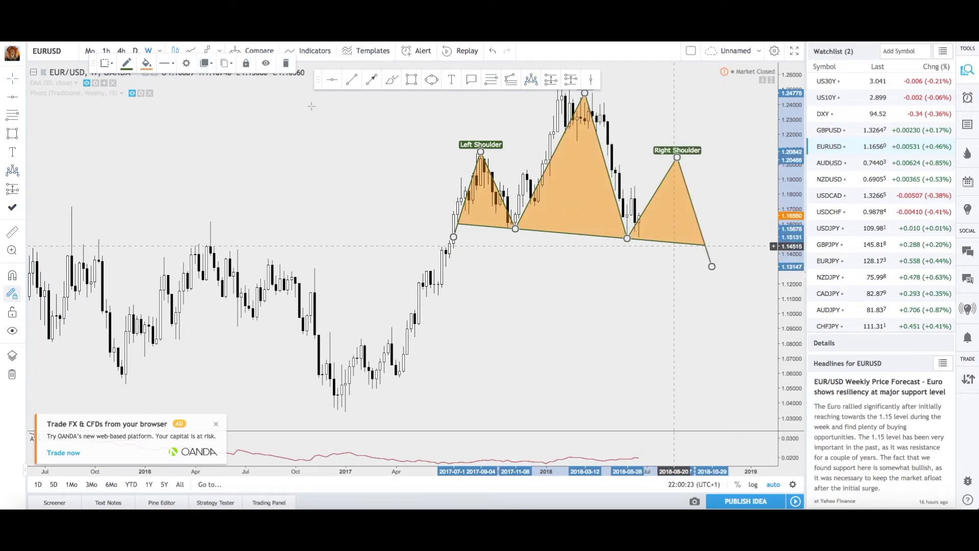
pyautogui.click(287, 64)
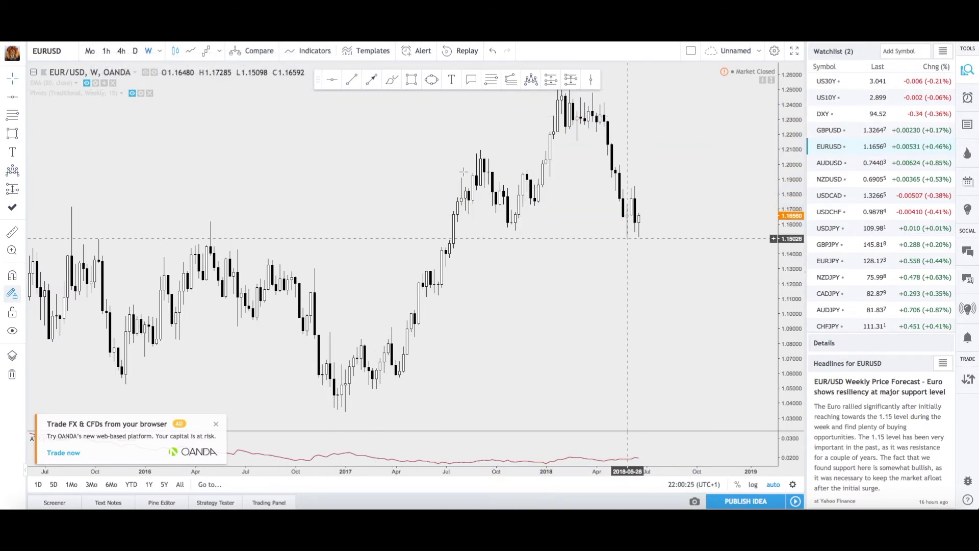
# - Draw a horizontal line on the EURUSD weekly chart at about 1.1609
pyautogui.click(334, 83)
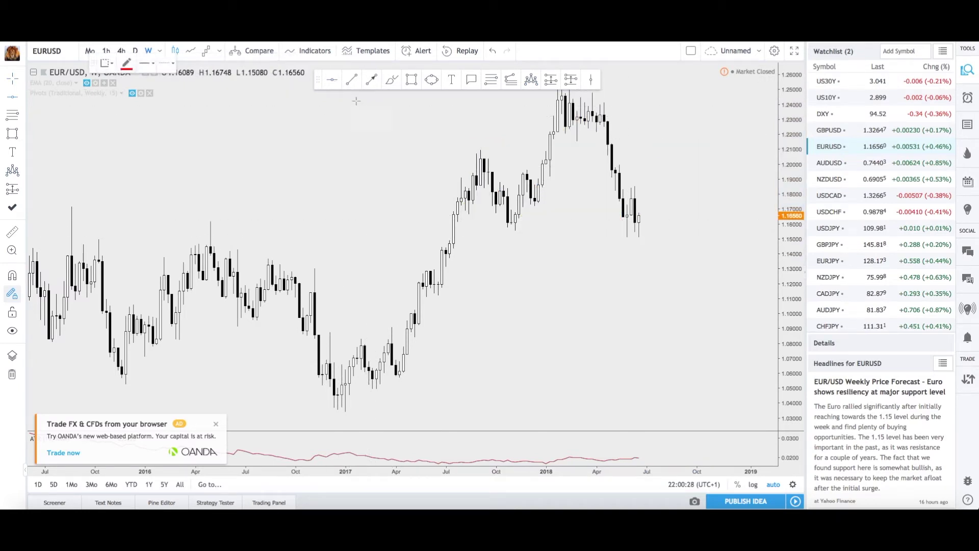
pyautogui.click(454, 222)
pyautogui.click(316, 201)
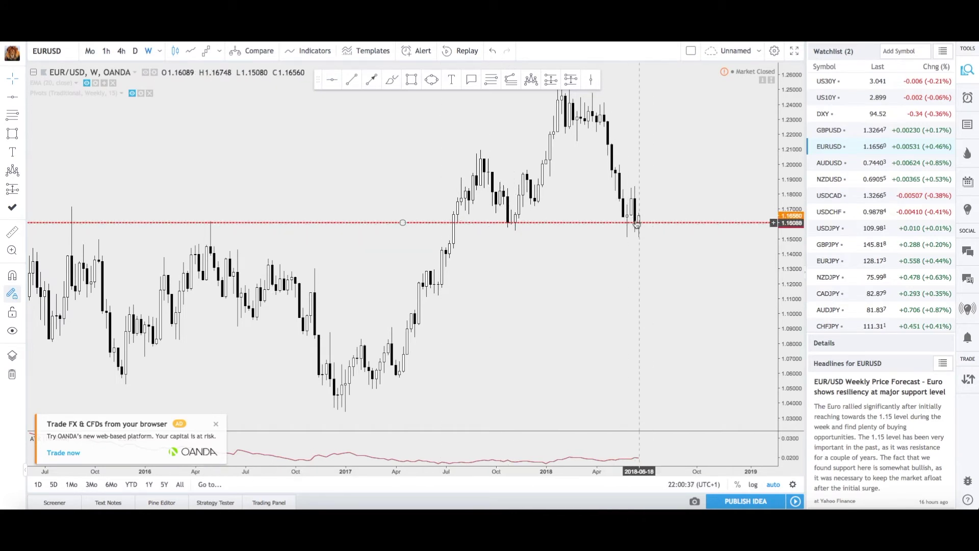
# - Set EURUSD to the 1D interval and move the horizontal line down to about 1.1539
pyautogui.write('1D')
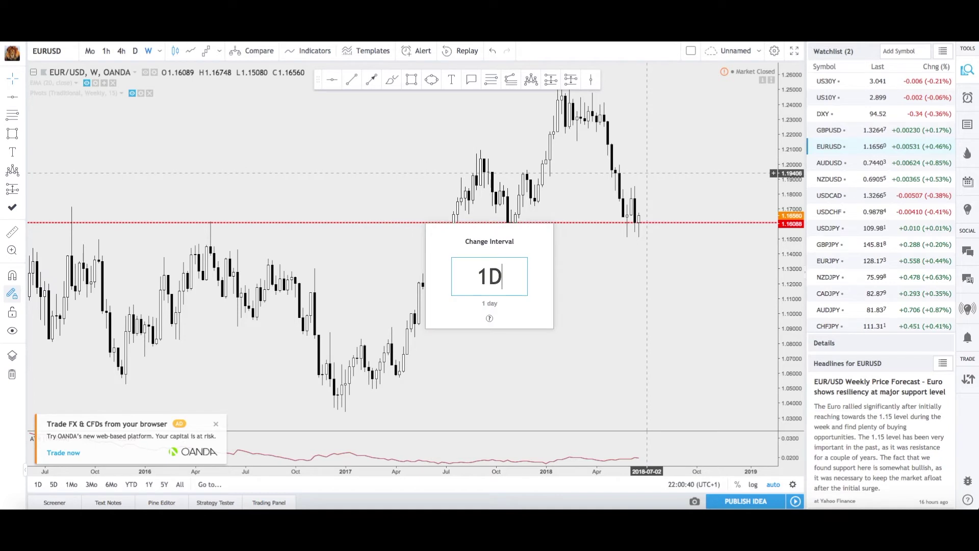
pyautogui.press('Return')
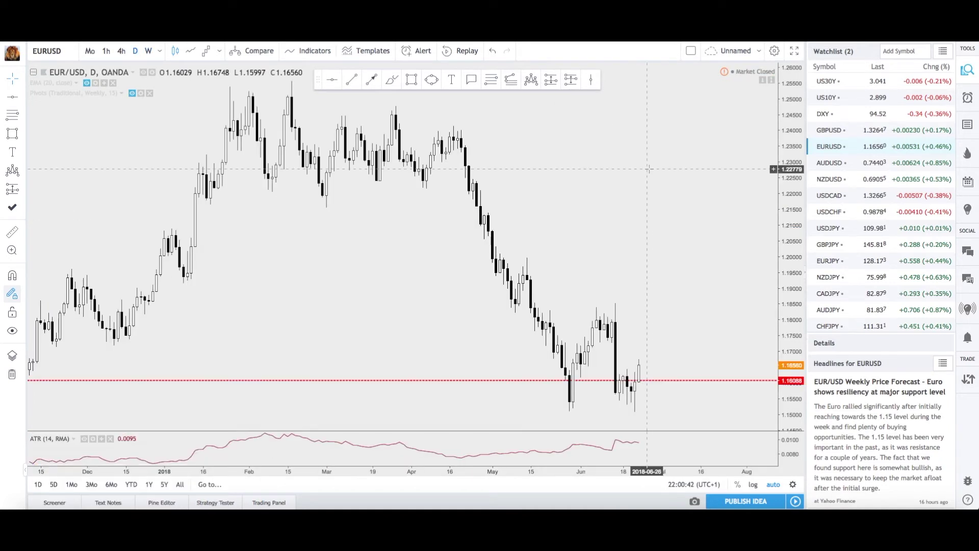
pyautogui.moveTo(660, 380); pyautogui.dragTo(666, 402)
pyautogui.click(665, 390)
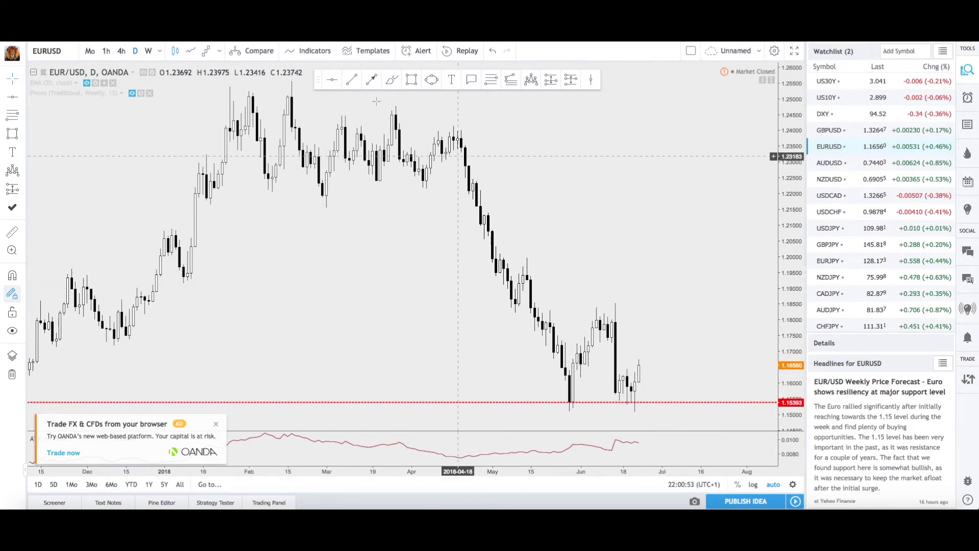
# - Draw a descending trend line on EURUSD from about 1.2404 on 19 April 2018 to about 1.1543 in mid-July 2018
pyautogui.click(349, 81)
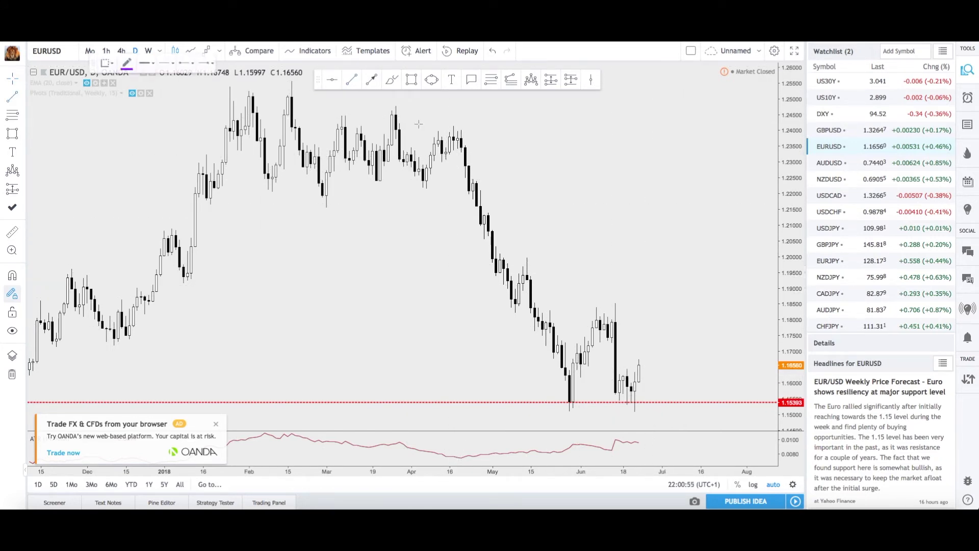
pyautogui.click(461, 129)
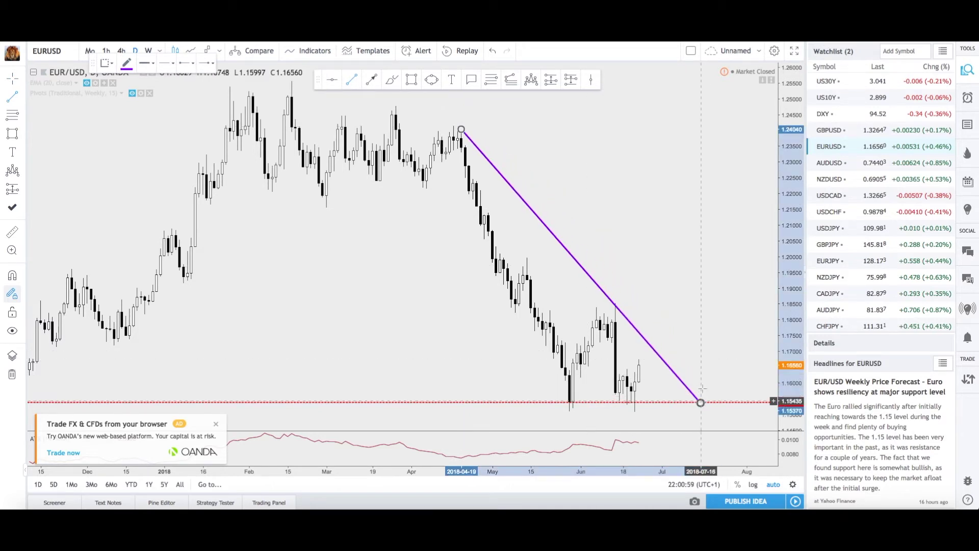
pyautogui.click(700, 403)
pyautogui.moveTo(700, 402); pyautogui.dragTo(699, 402)
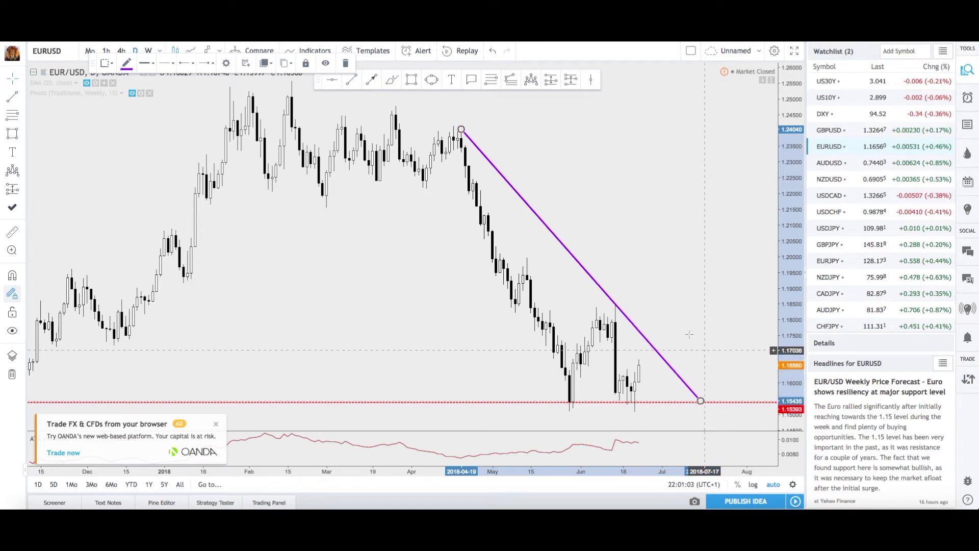
pyautogui.click(667, 312)
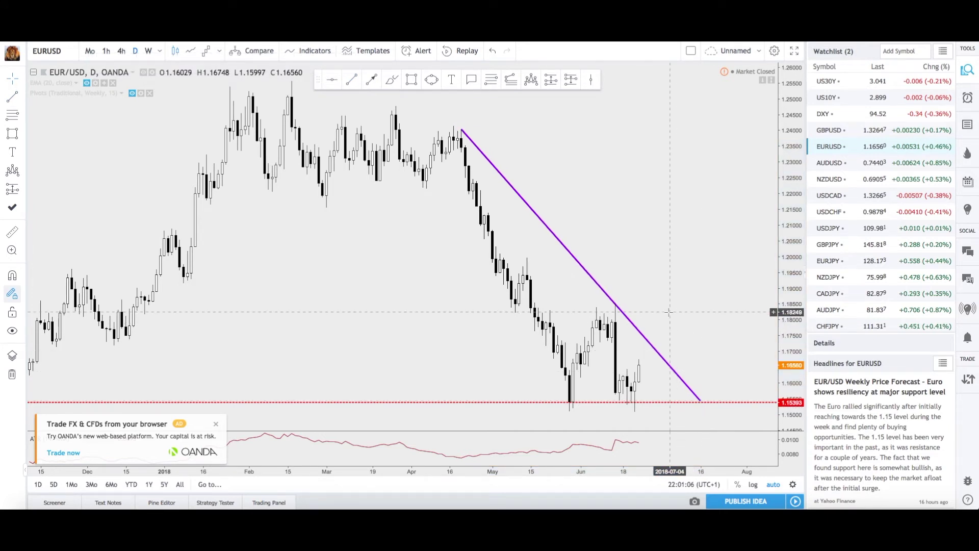
# - Switch to the AUDUSD daily chart and place a horizontal line at about 0.7504, along the December 2017 low
pyautogui.press('space')
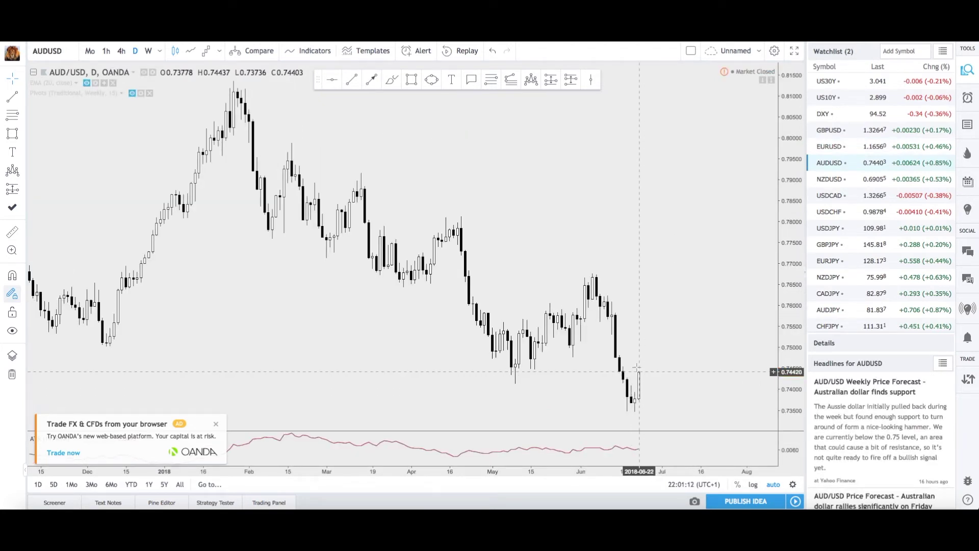
pyautogui.scroll(1, 640, 358)
pyautogui.scroll(-2, 640, 358)
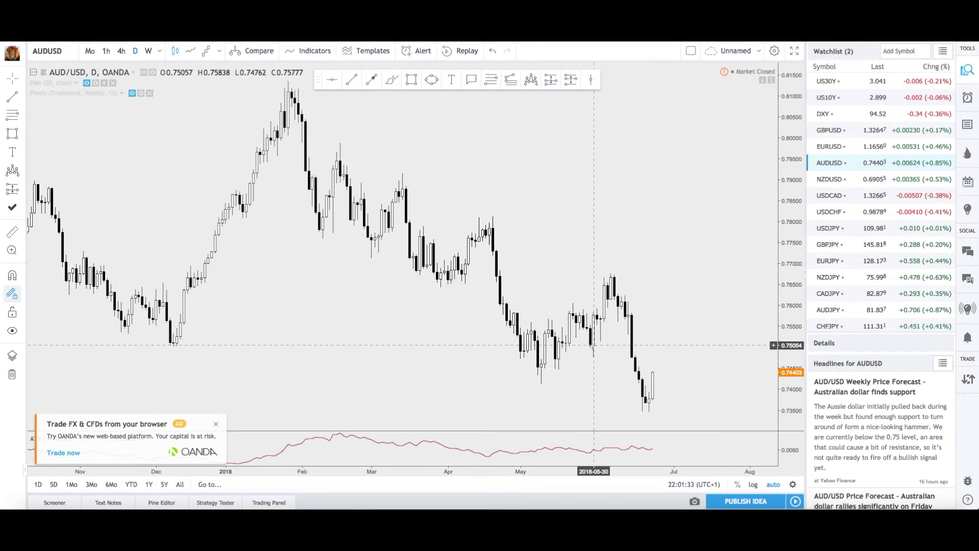
pyautogui.click(332, 79)
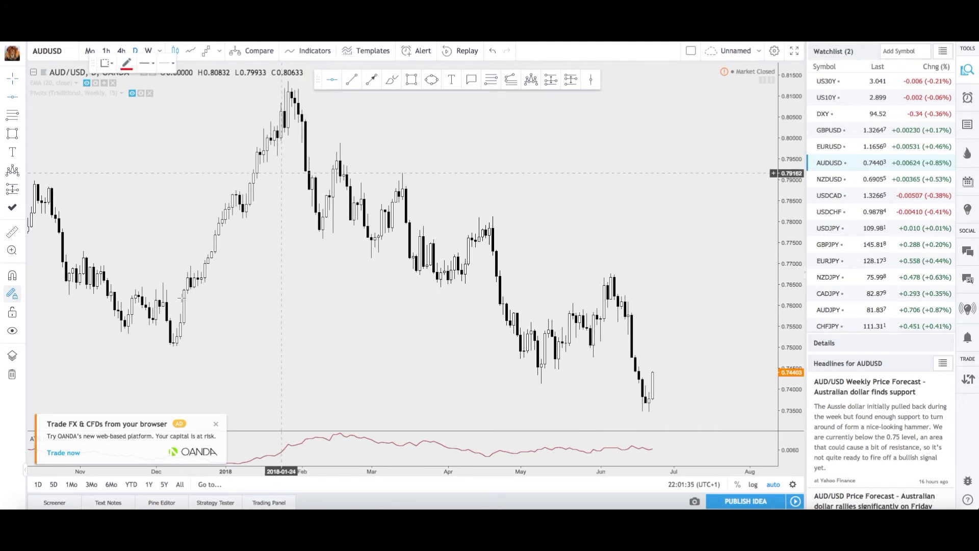
pyautogui.click(270, 344)
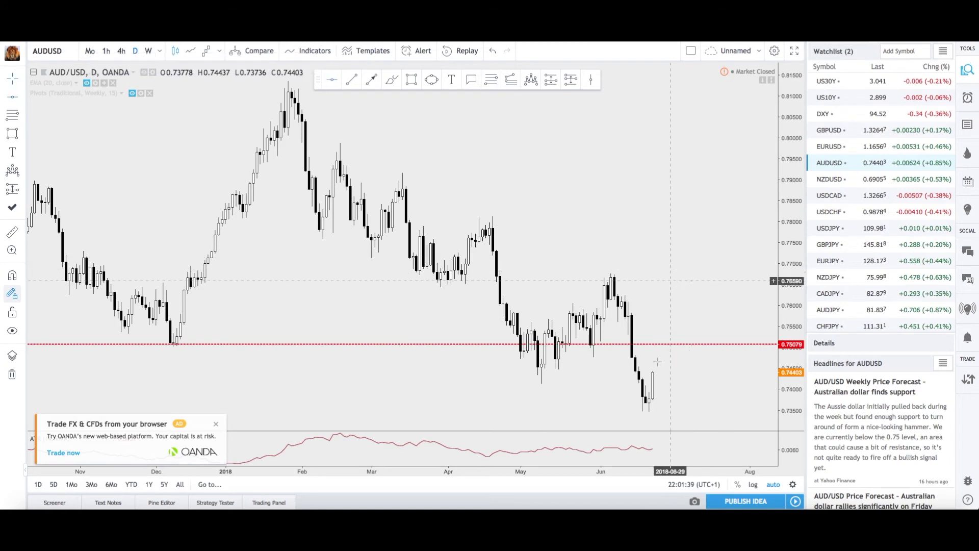
pyautogui.moveTo(663, 344); pyautogui.dragTo(663, 346)
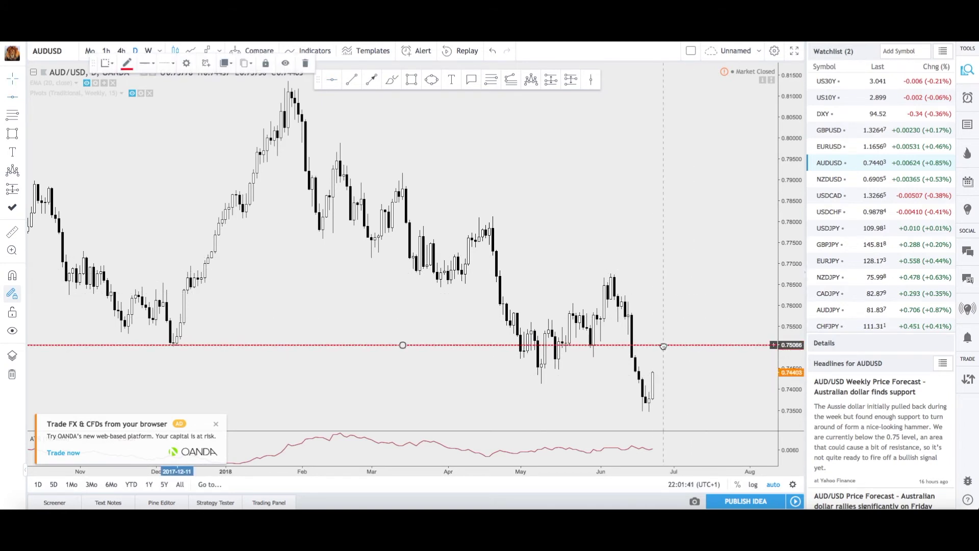
# - Check AUDUSD on the 4h interval, return it to daily, and show the EMA 20 indicator
pyautogui.click(123, 51)
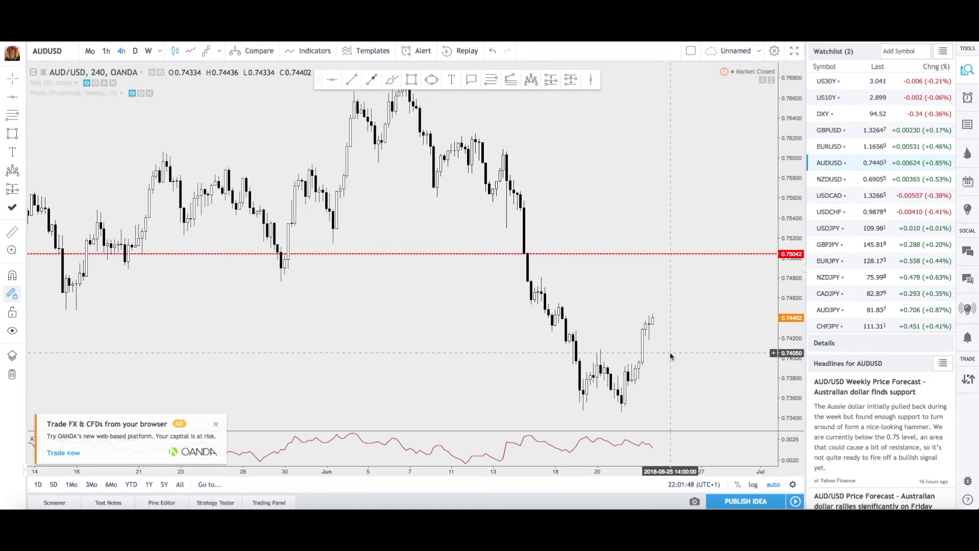
pyautogui.click(136, 51)
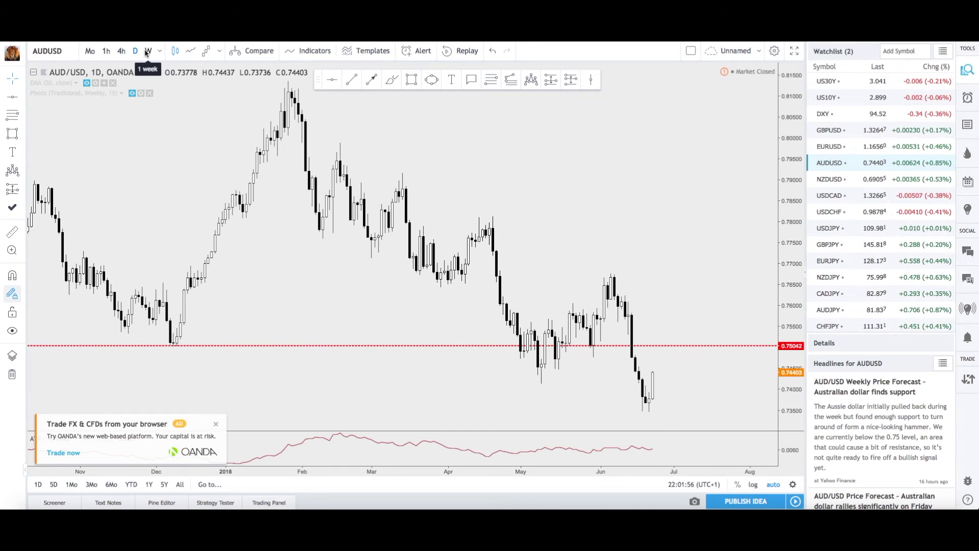
pyautogui.click(90, 84)
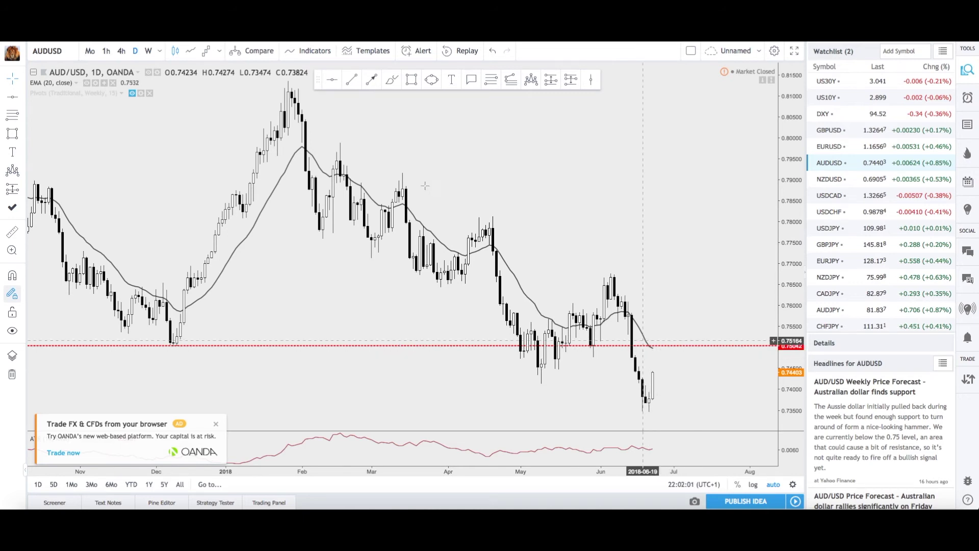
# - Switch to NZDUSD and draw a descending trend line from about 0.7396 on 13 April 2018 to about 0.684 in July 2018
pyautogui.press('Down')
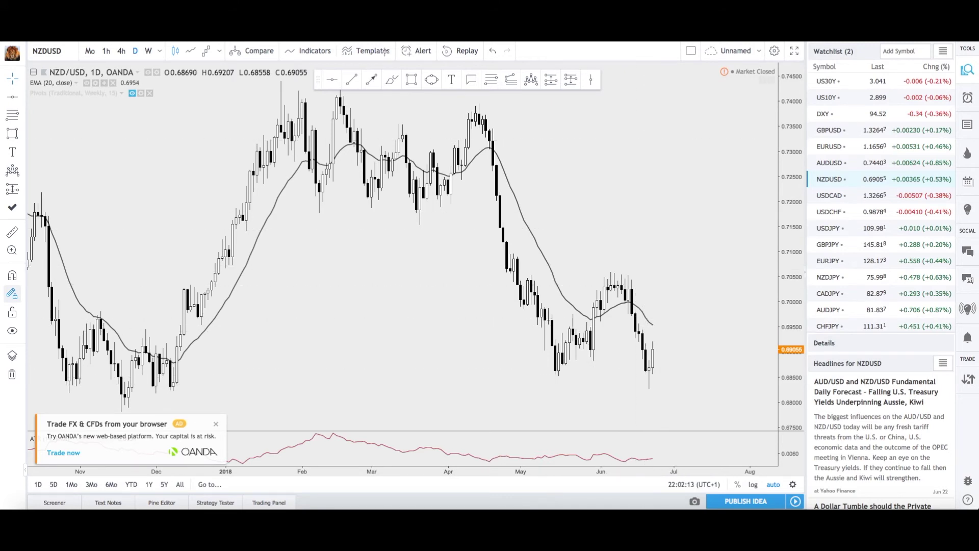
pyautogui.click(351, 81)
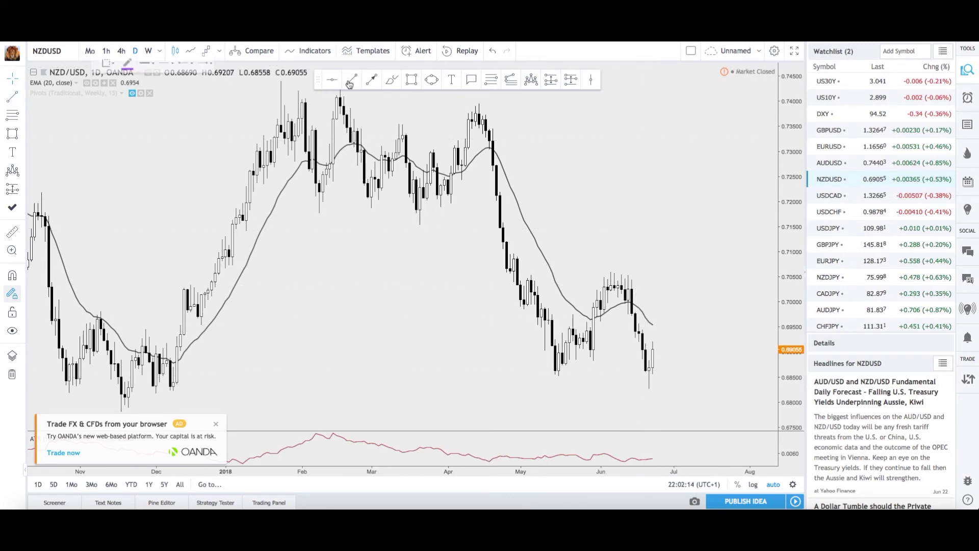
pyautogui.click(480, 104)
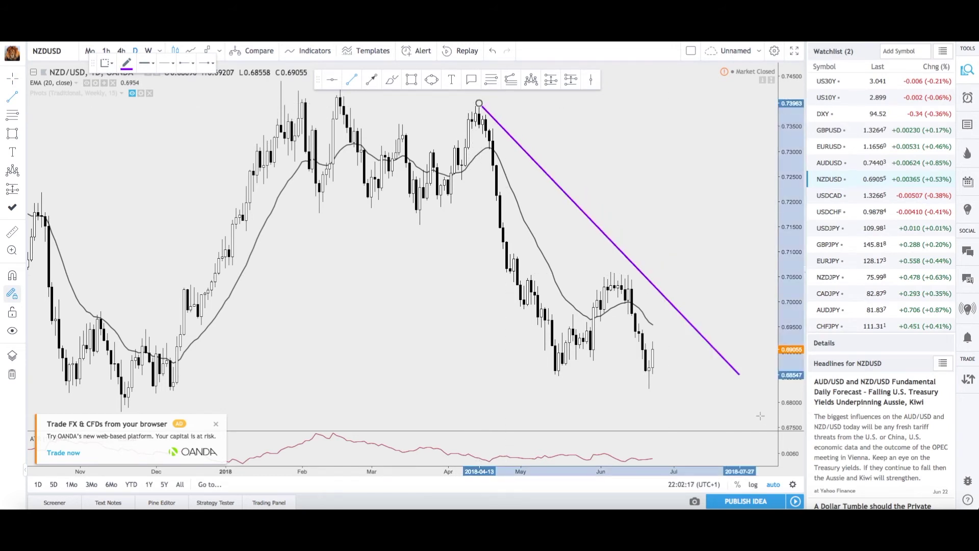
pyautogui.click(722, 383)
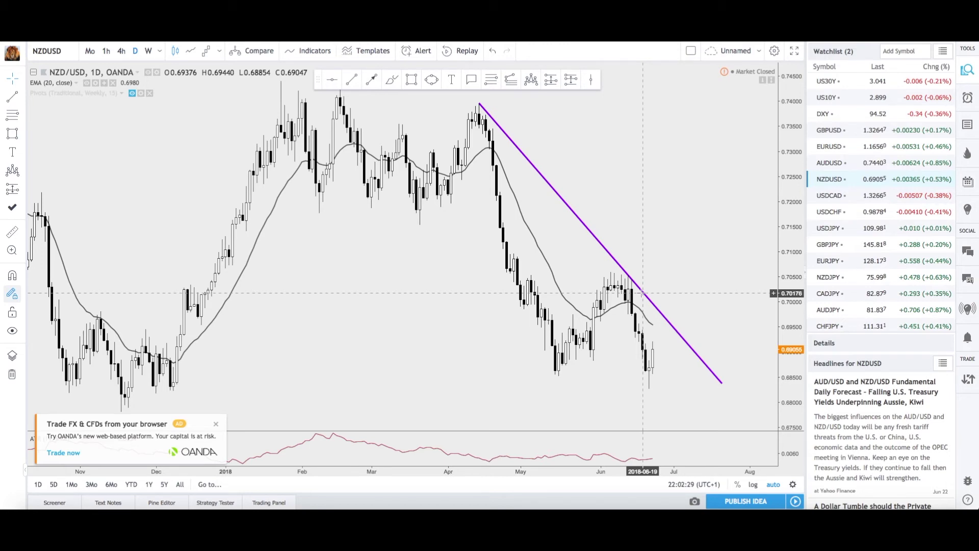
# - Switch to the USDCAD daily chart and draw a horizontal line at about 1.3323, near the latest highs
pyautogui.press('Down')
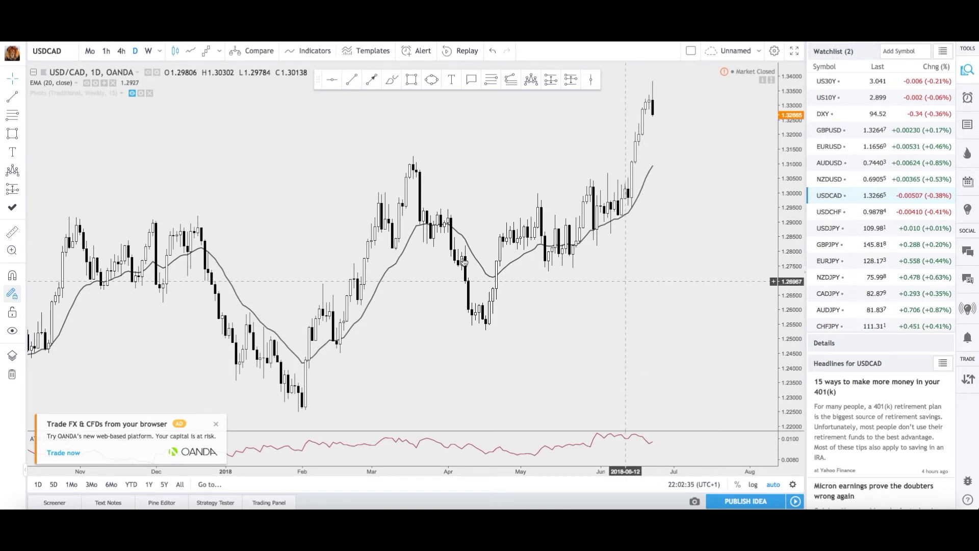
pyautogui.click(332, 84)
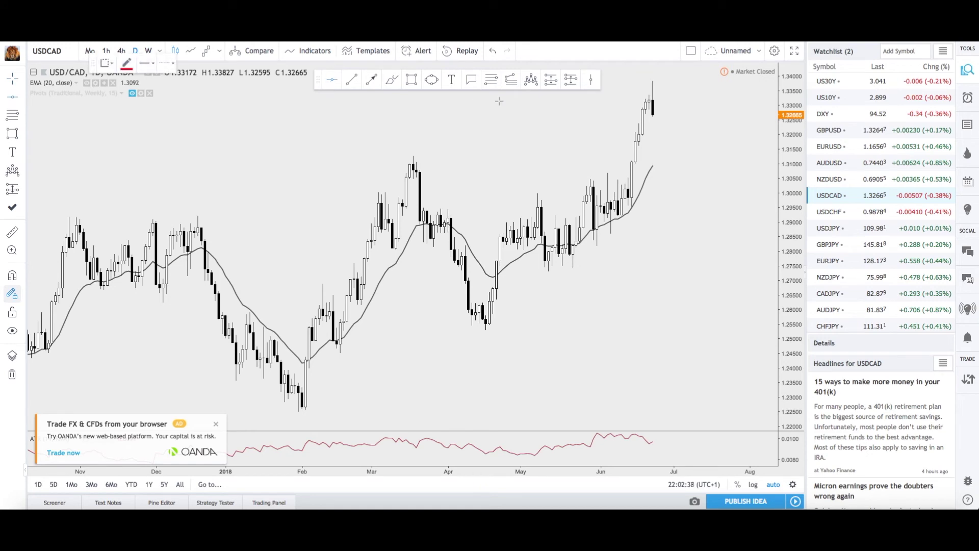
pyautogui.click(621, 99)
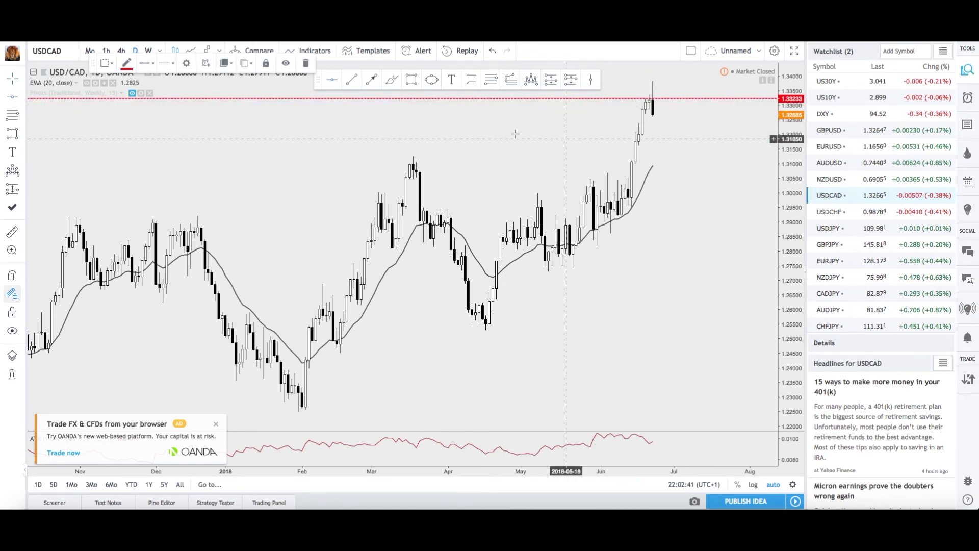
# - Add a second horizontal line on USDCAD at about 1.3097, by the March 2018 high
pyautogui.scroll(-4, 572, 131)
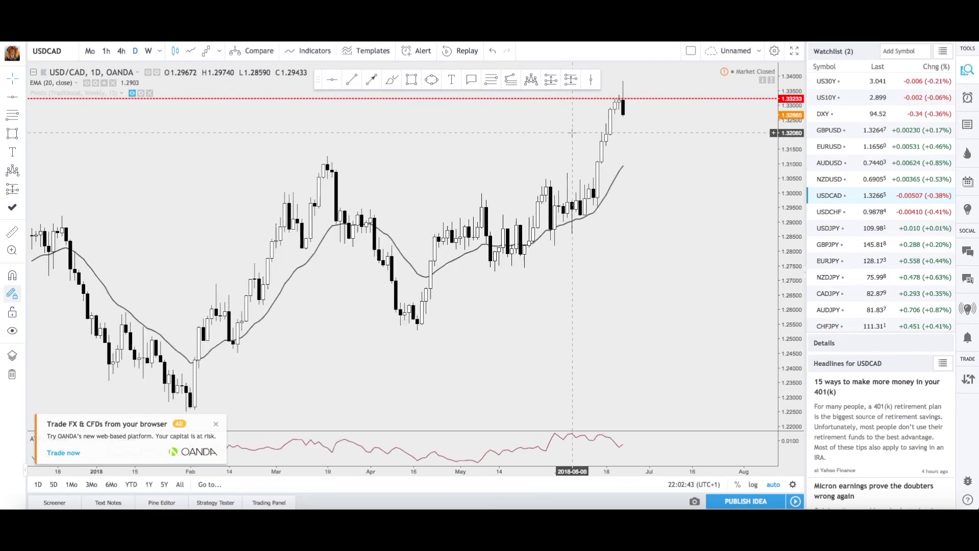
pyautogui.scroll(-4, 572, 131)
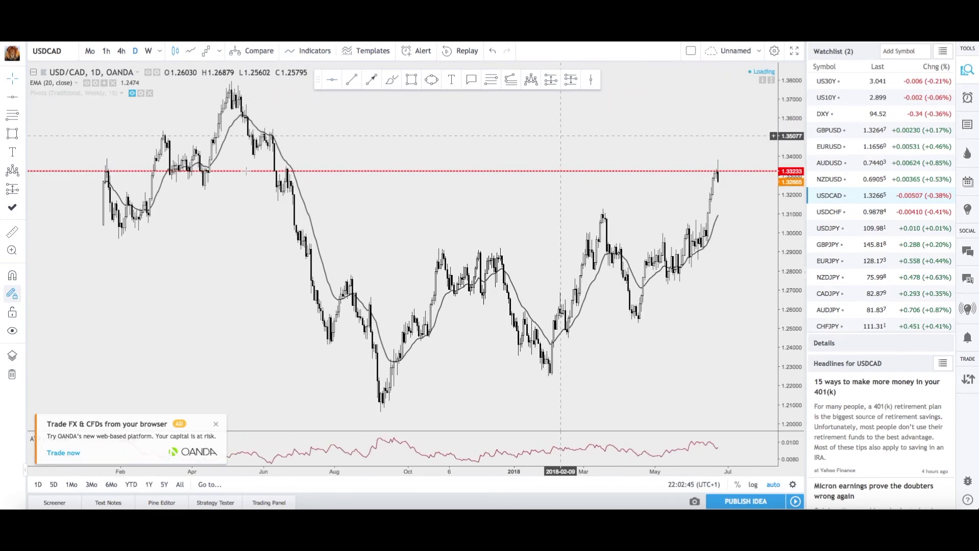
pyautogui.scroll(3, 542, 181)
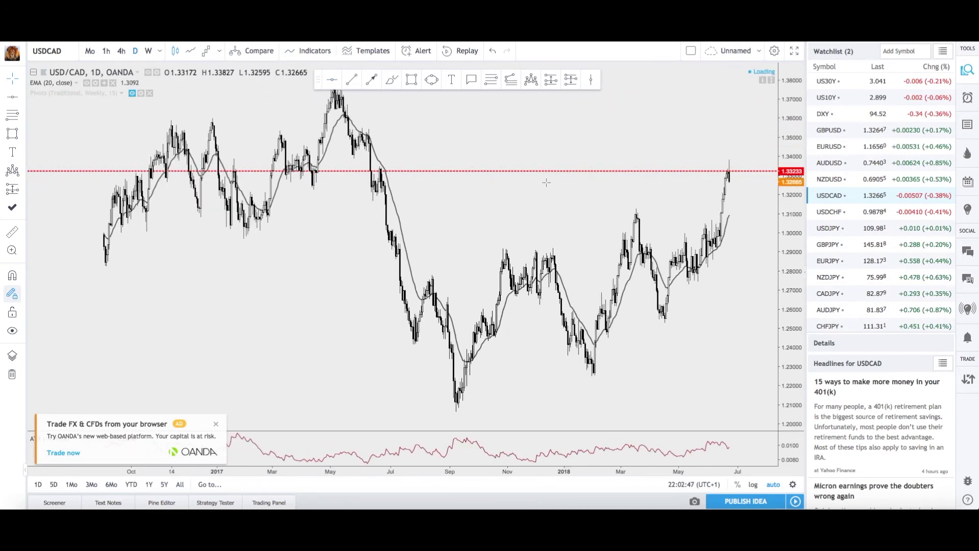
pyautogui.scroll(4, 546, 181)
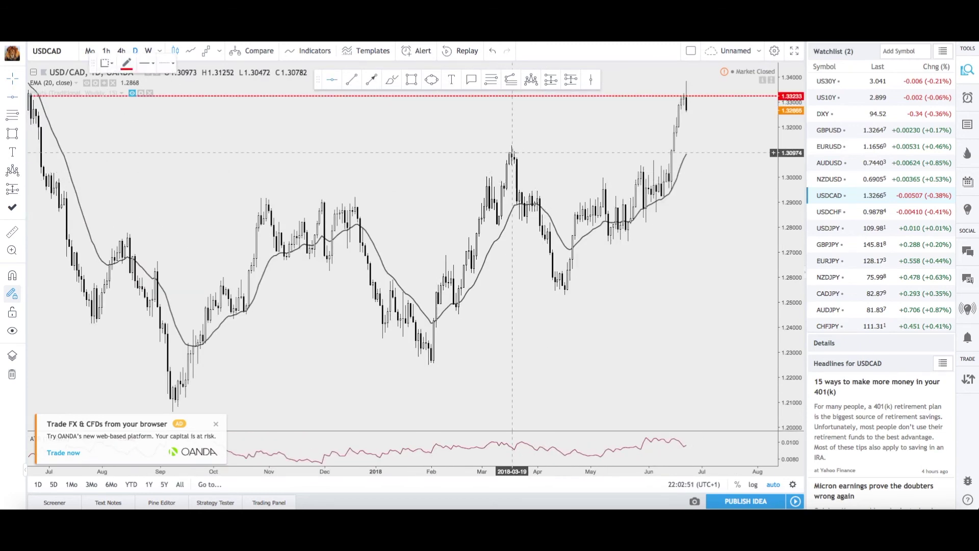
pyautogui.click(512, 153)
pyautogui.click(686, 219)
pyautogui.scroll(-2, 678, 202)
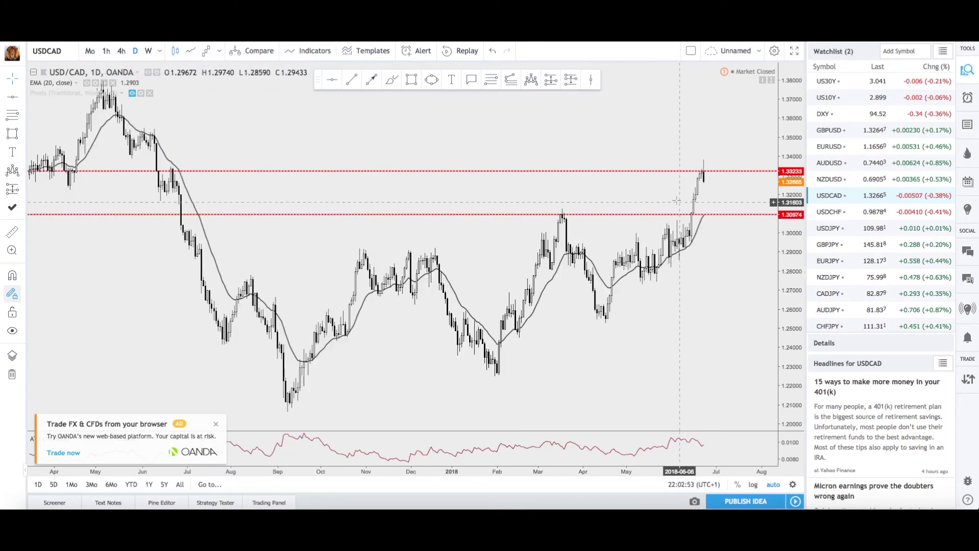
pyautogui.scroll(3, 676, 200)
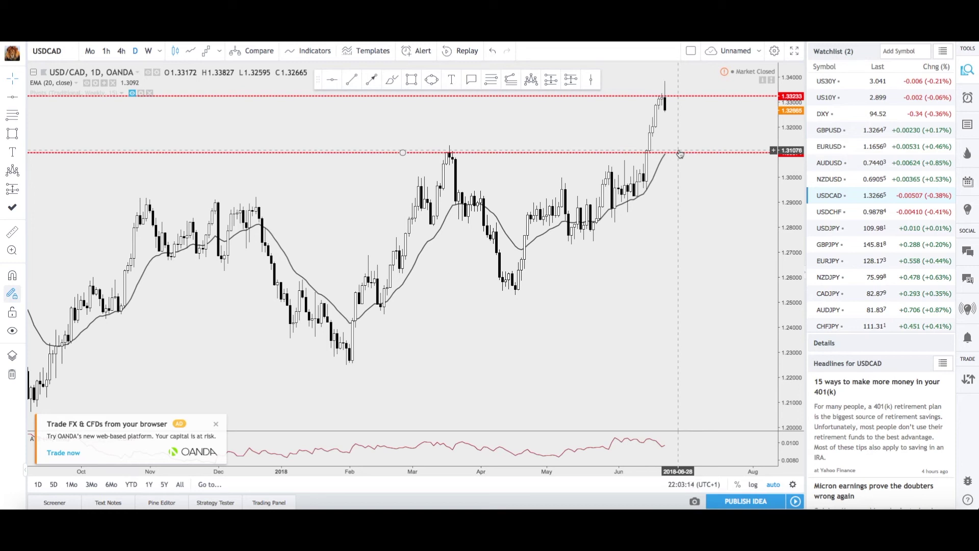
# - Switch to USDCHF on the 1W interval and draw a horizontal line at about 1.0021
pyautogui.press('Down')
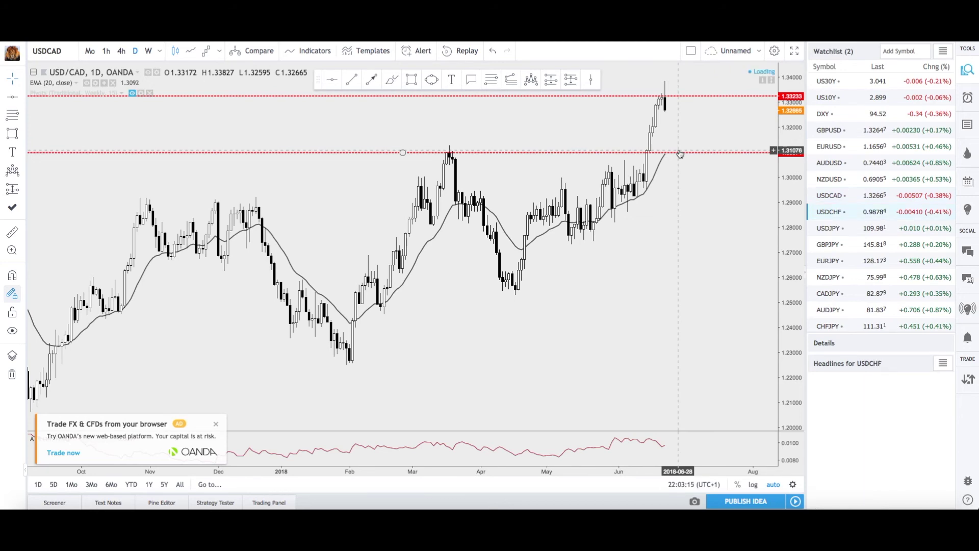
pyautogui.write('1w')
pyautogui.press('Return')
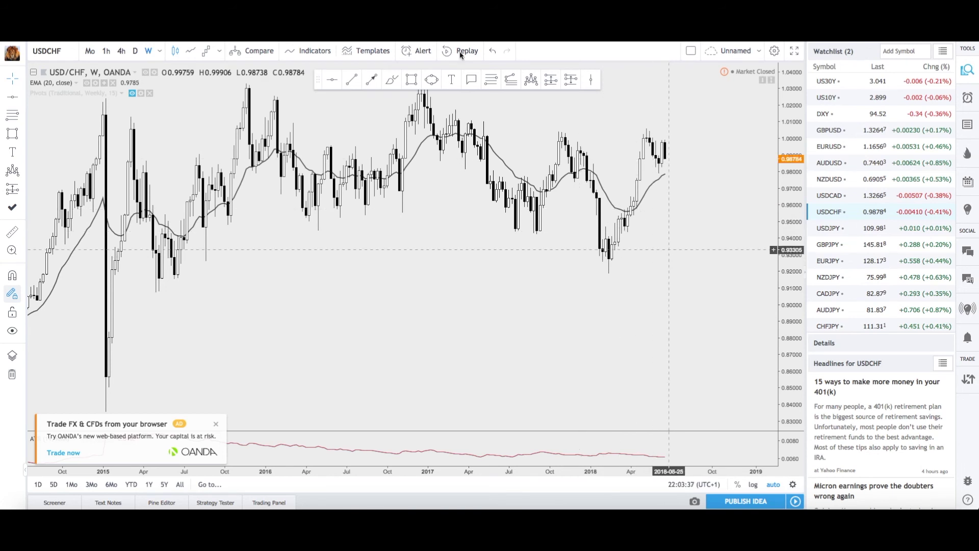
pyautogui.click(337, 79)
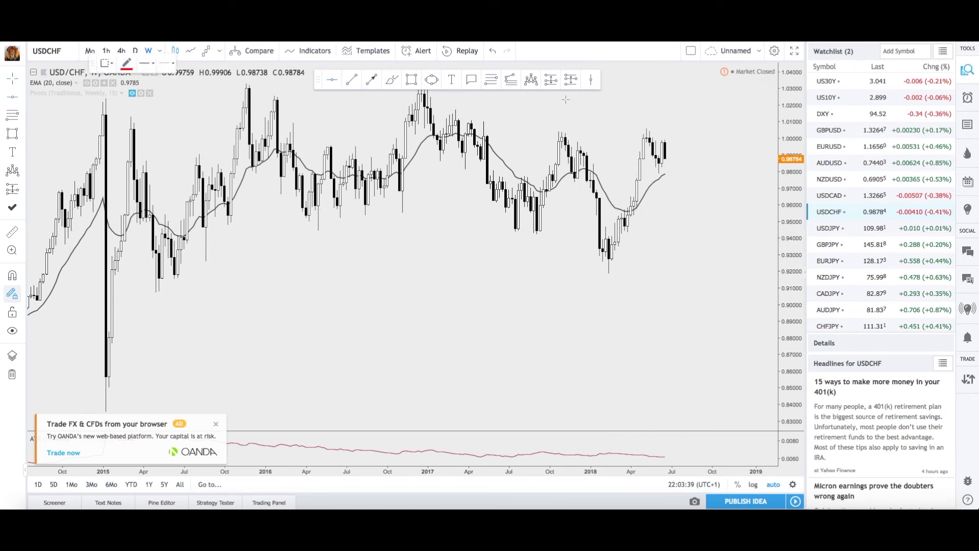
pyautogui.click(565, 135)
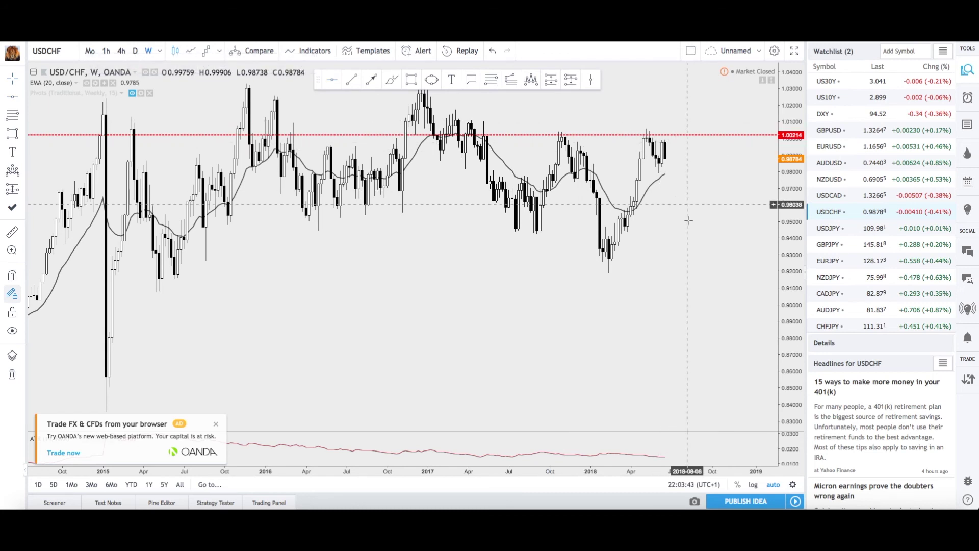
# - Switch to USDJPY and draw a descending trend line from about 118.65 on 2 January 2017 to about 110.2 in November 2018
pyautogui.press('Down')
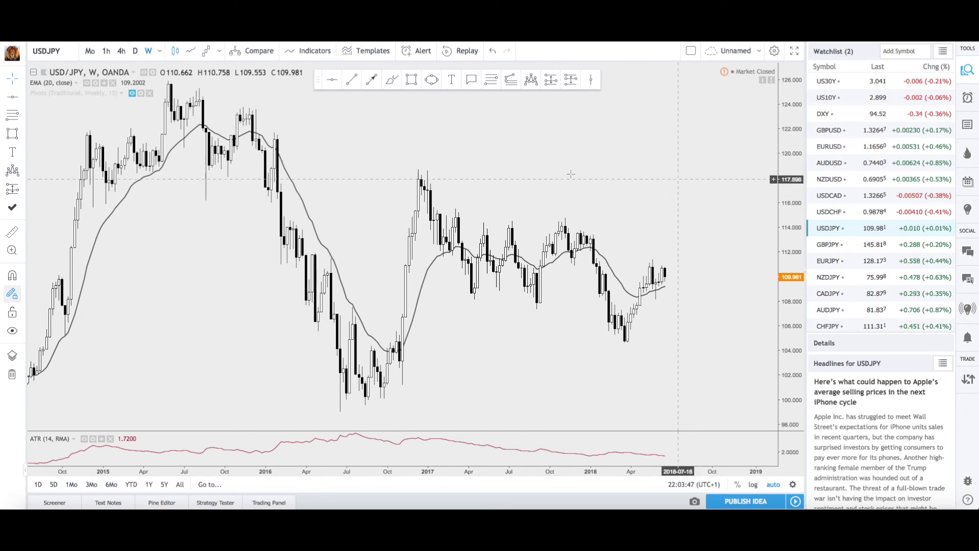
pyautogui.click(352, 79)
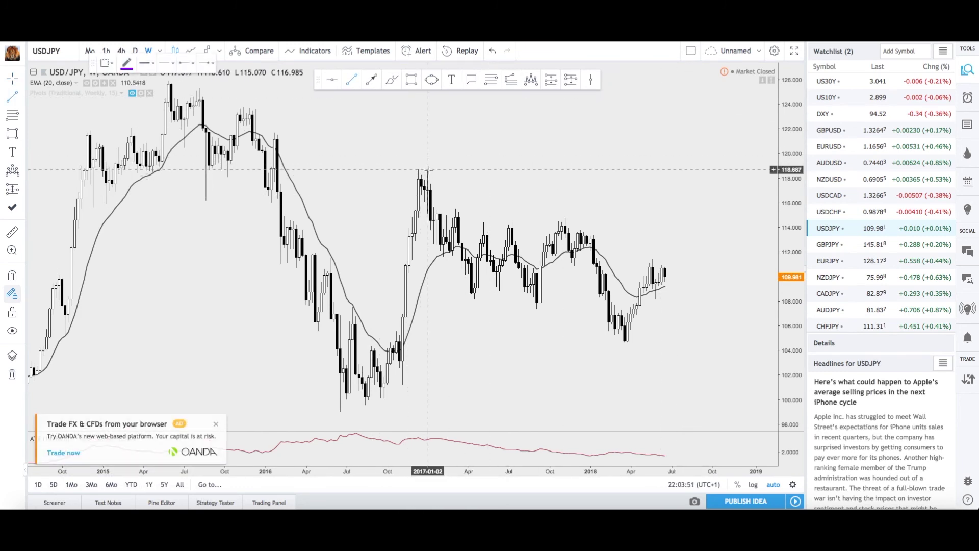
pyautogui.click(447, 174)
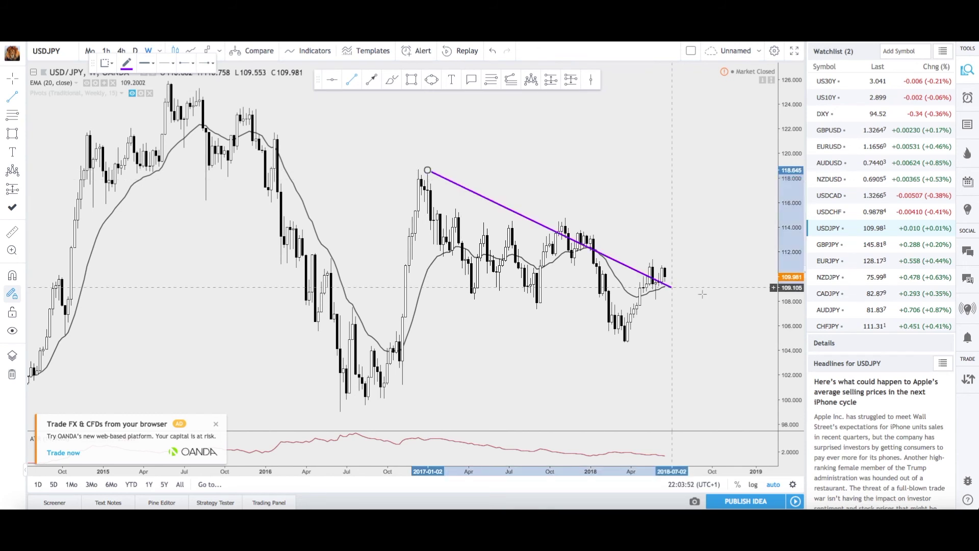
pyautogui.click(730, 274)
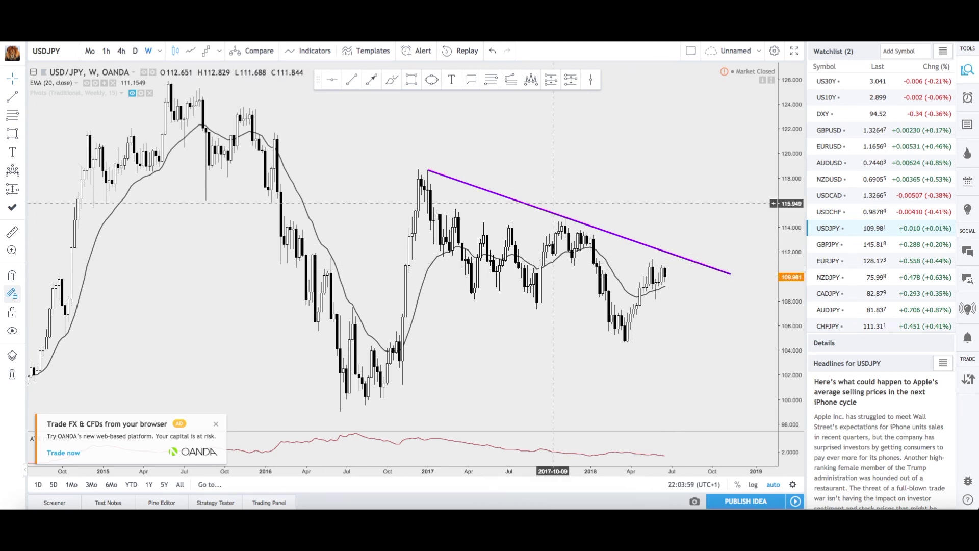
# - Draw a horizontal line at about 110.889 on USDJPY, near the recent highs, and change the chart interval to 1D
pyautogui.click(333, 86)
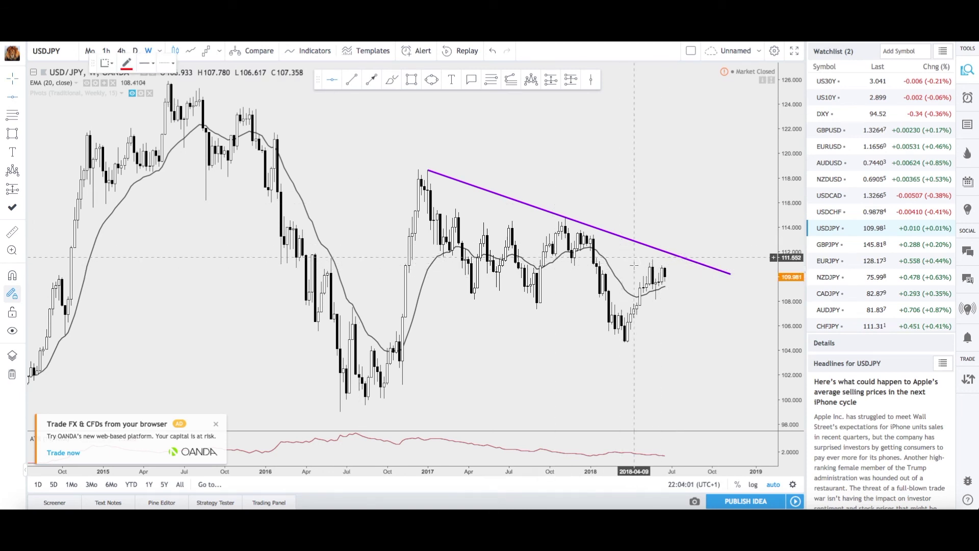
pyautogui.click(634, 266)
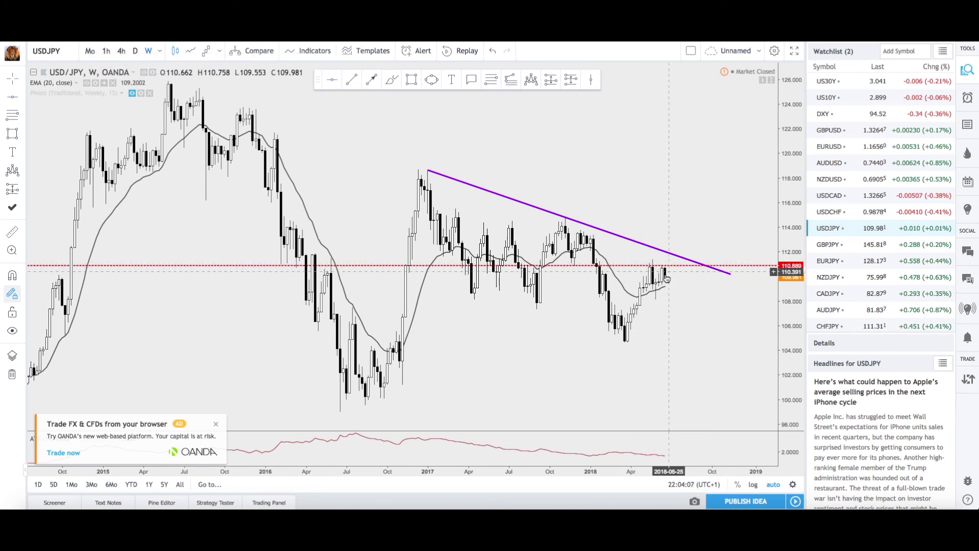
pyautogui.write('1D')
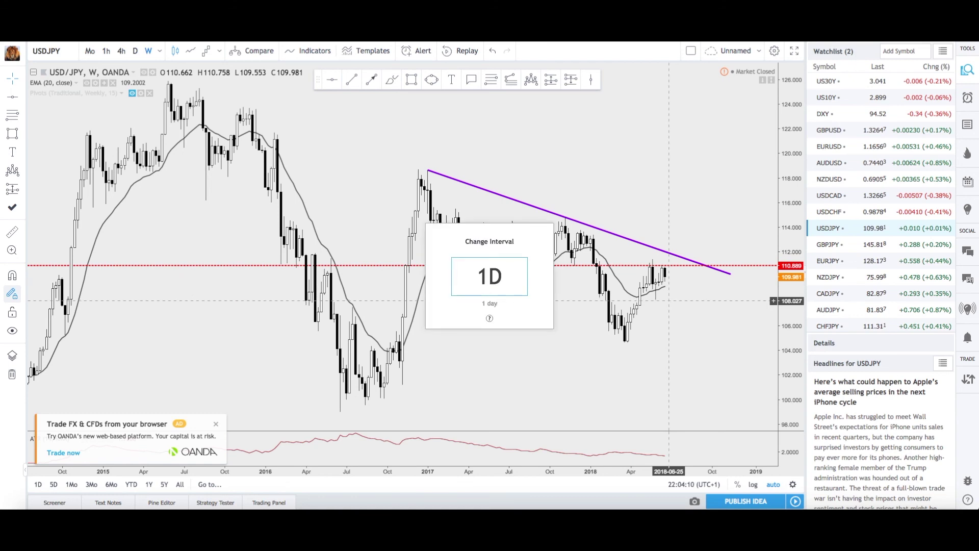
pyautogui.press('Return')
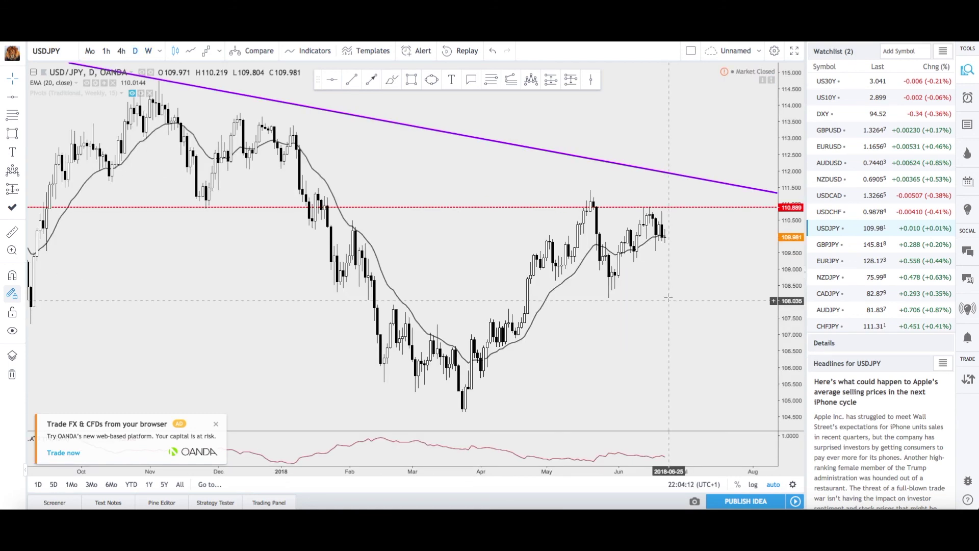